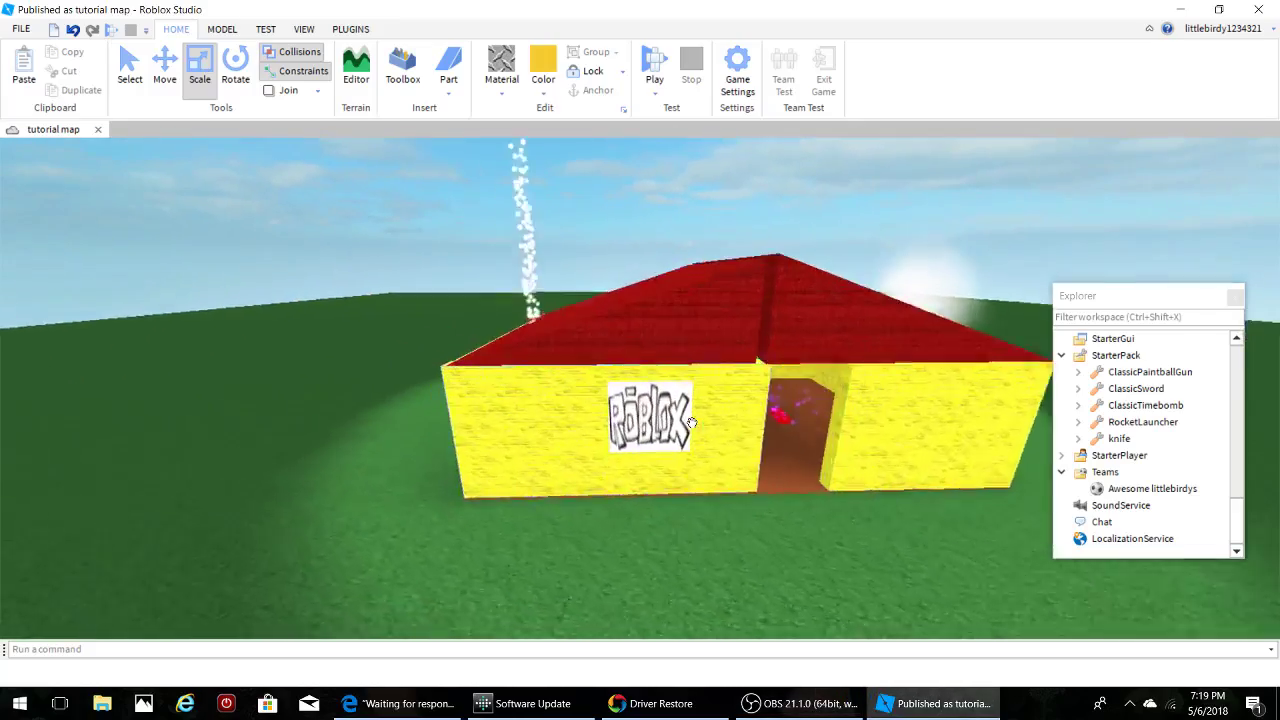
Open the Terrain Editor and make its window taller
{"action": "key", "text": "d"}
{"action": "key", "text": "s"}
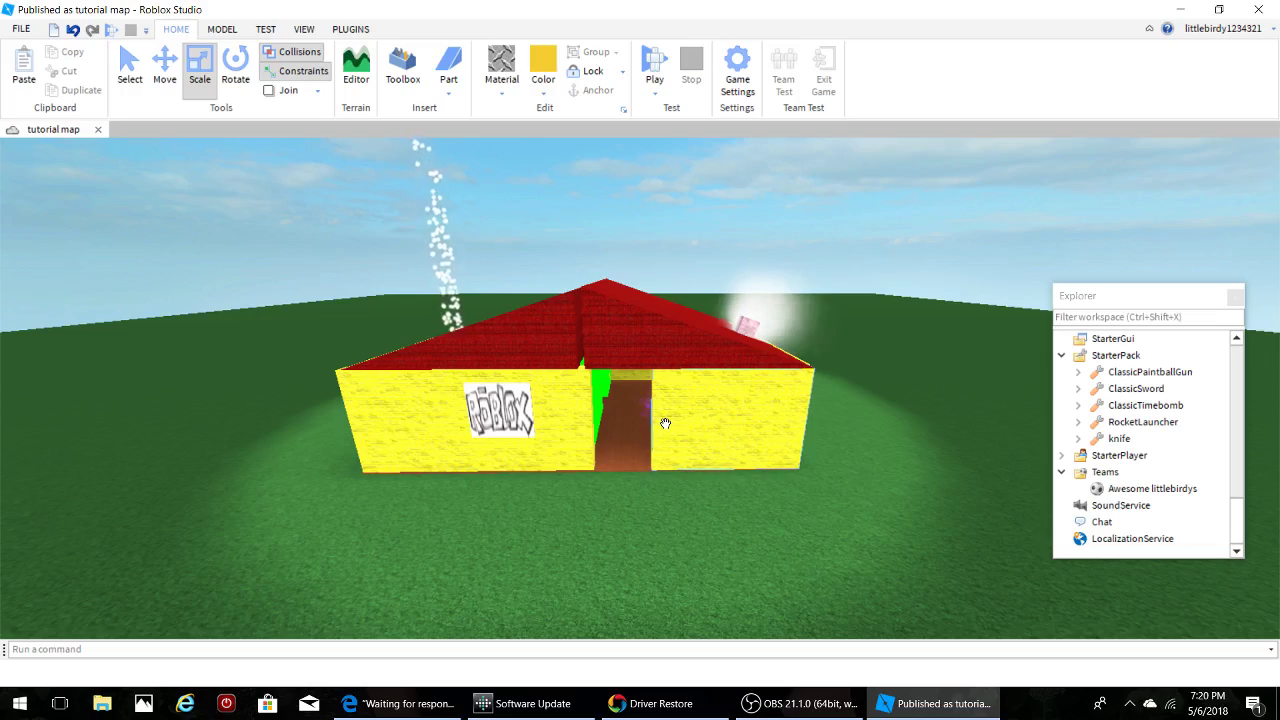
{"action": "right_click_drag", "start_coordinate": [429, 357], "coordinate": [459, 364]}
{"action": "right_click_drag", "start_coordinate": [391, 400], "coordinate": [364, 160]}
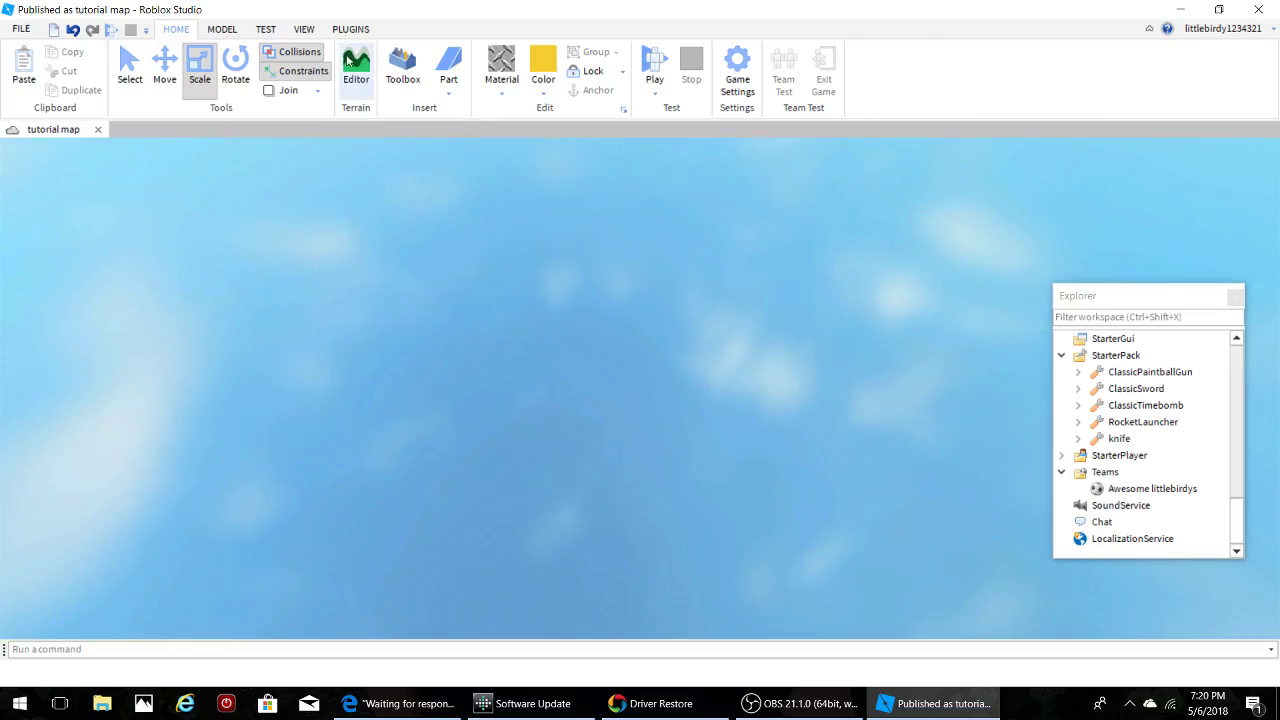
{"action": "left_click", "coordinate": [347, 60]}
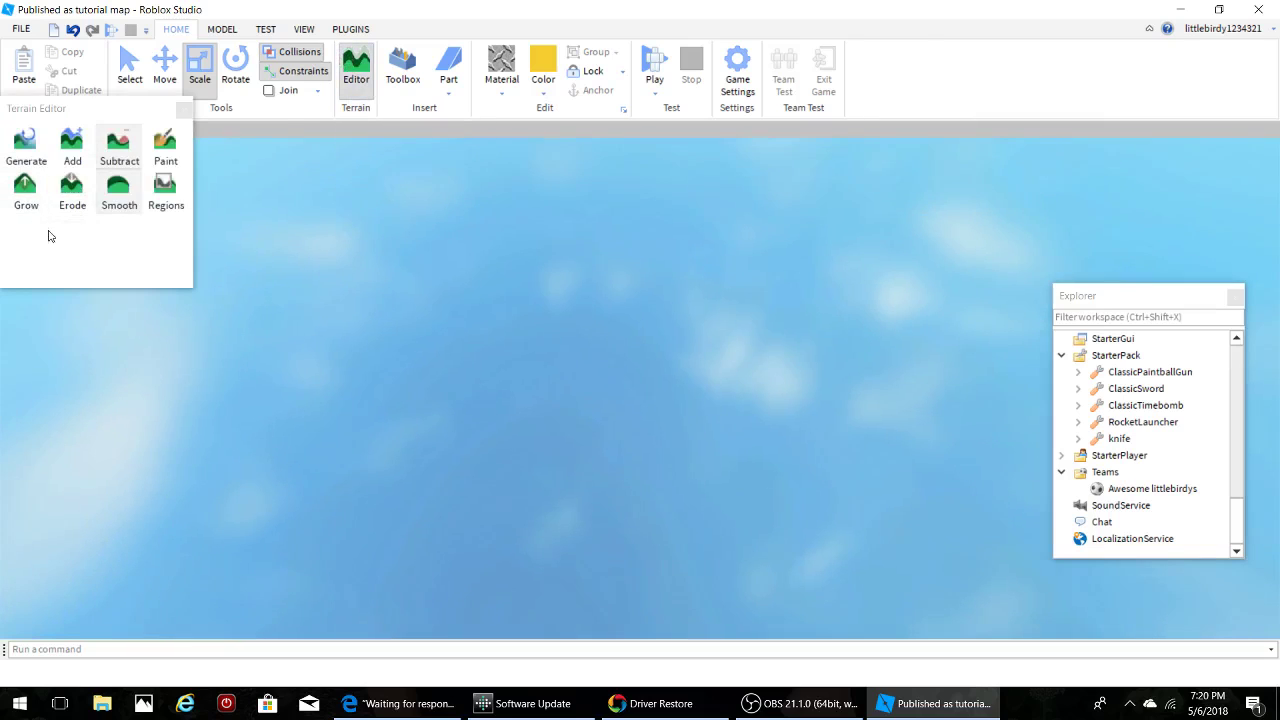
{"action": "left_click_drag", "start_coordinate": [102, 289], "coordinate": [89, 588]}
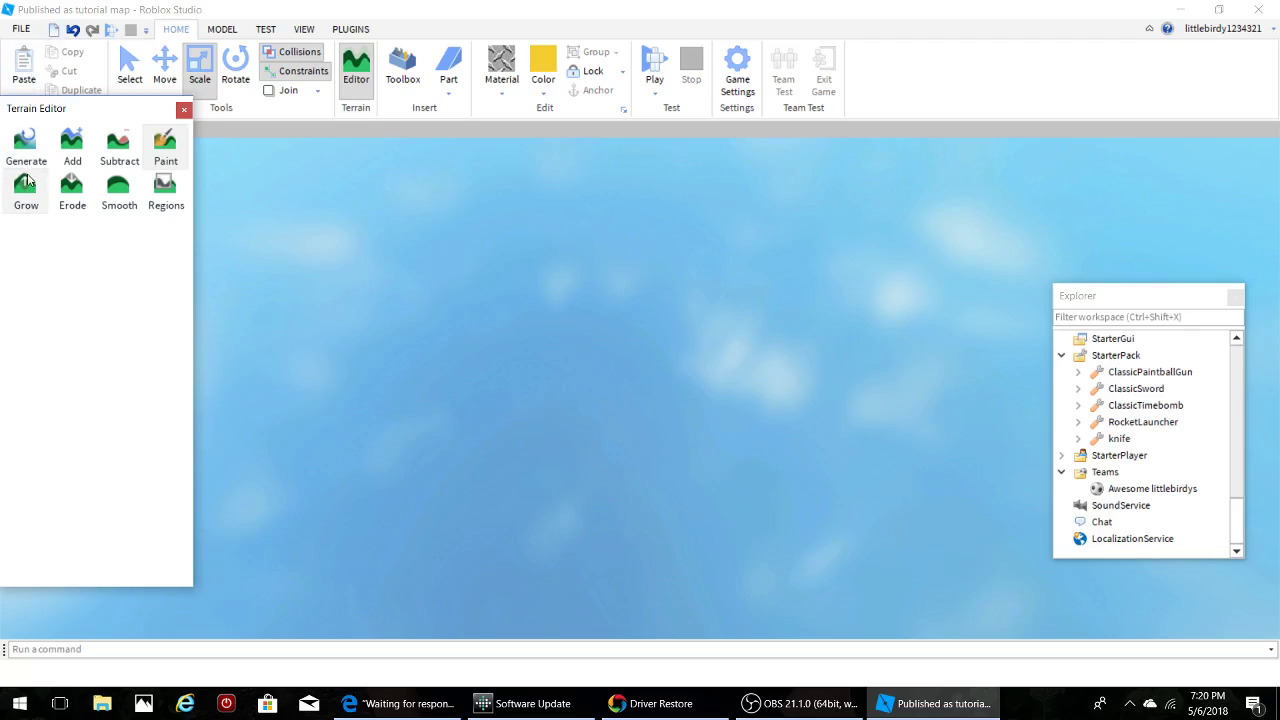
Generate terrain with seed 618033988, Medium (100) biome size and all nine biomes from Mountains to Water enabled
{"action": "left_click", "coordinate": [30, 166]}
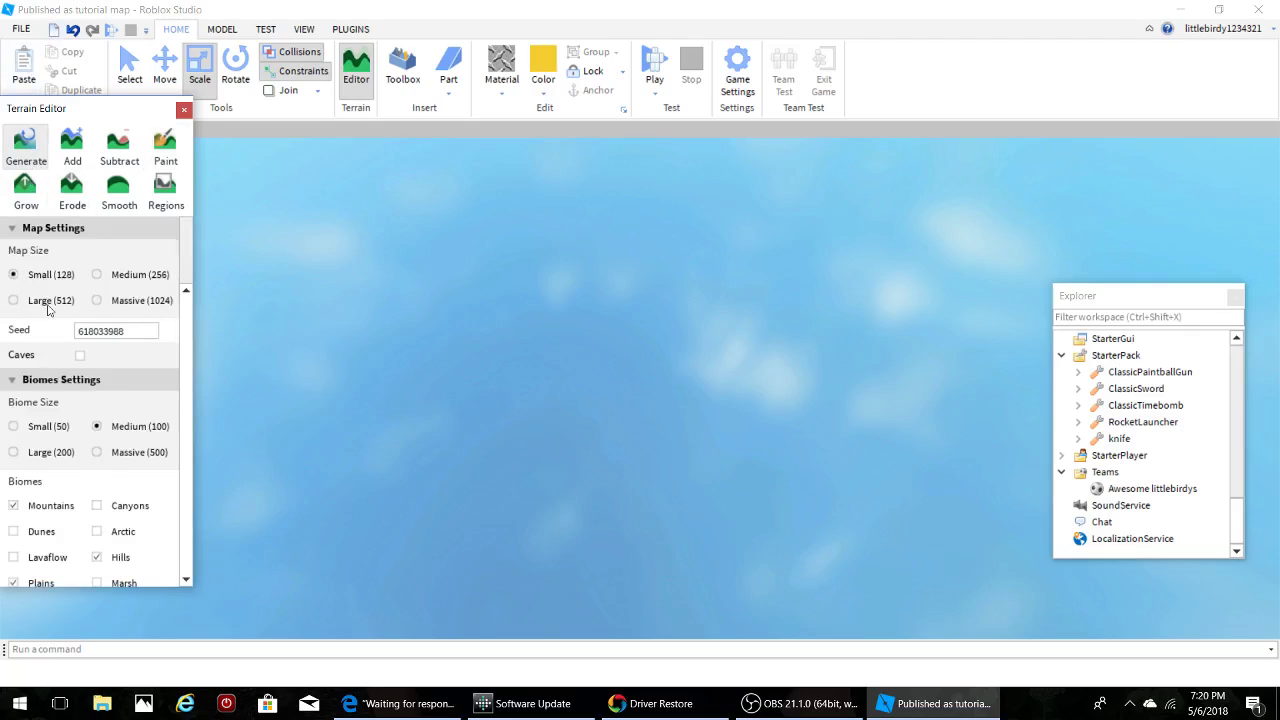
{"action": "scroll", "coordinate": [70, 310], "scroll_direction": "down", "scroll_amount": 2}
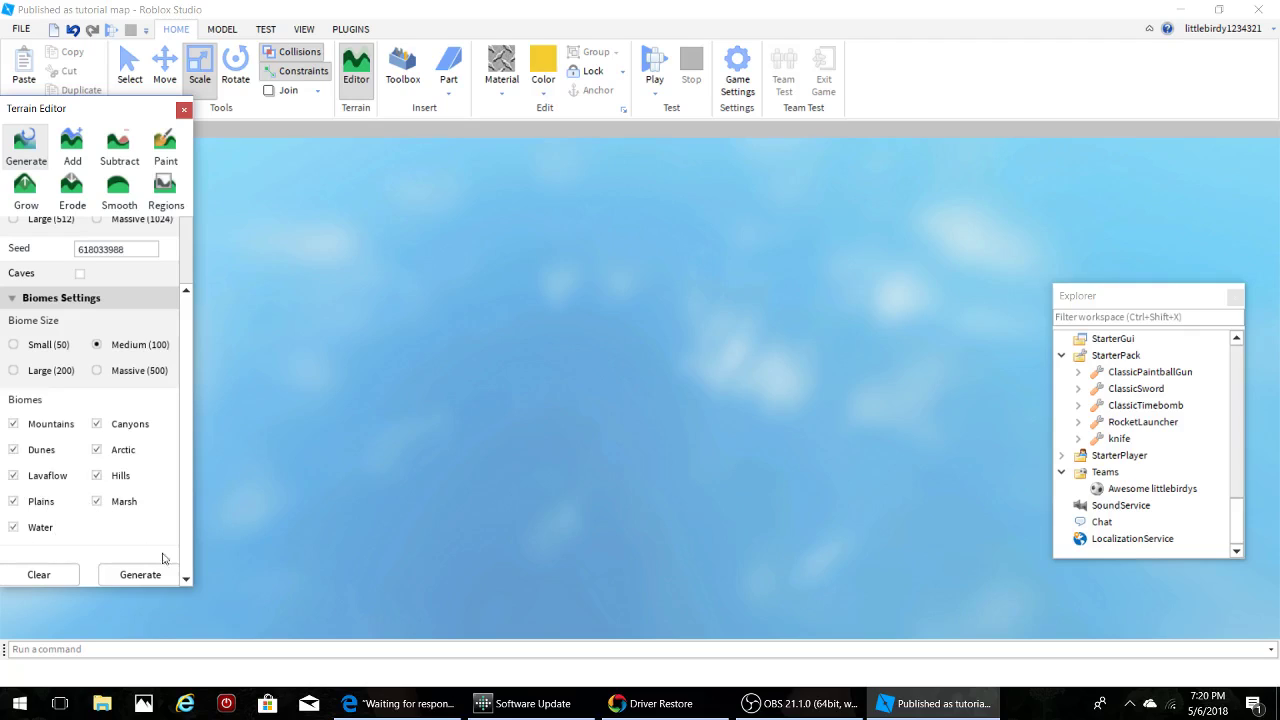
{"action": "left_click", "coordinate": [124, 577]}
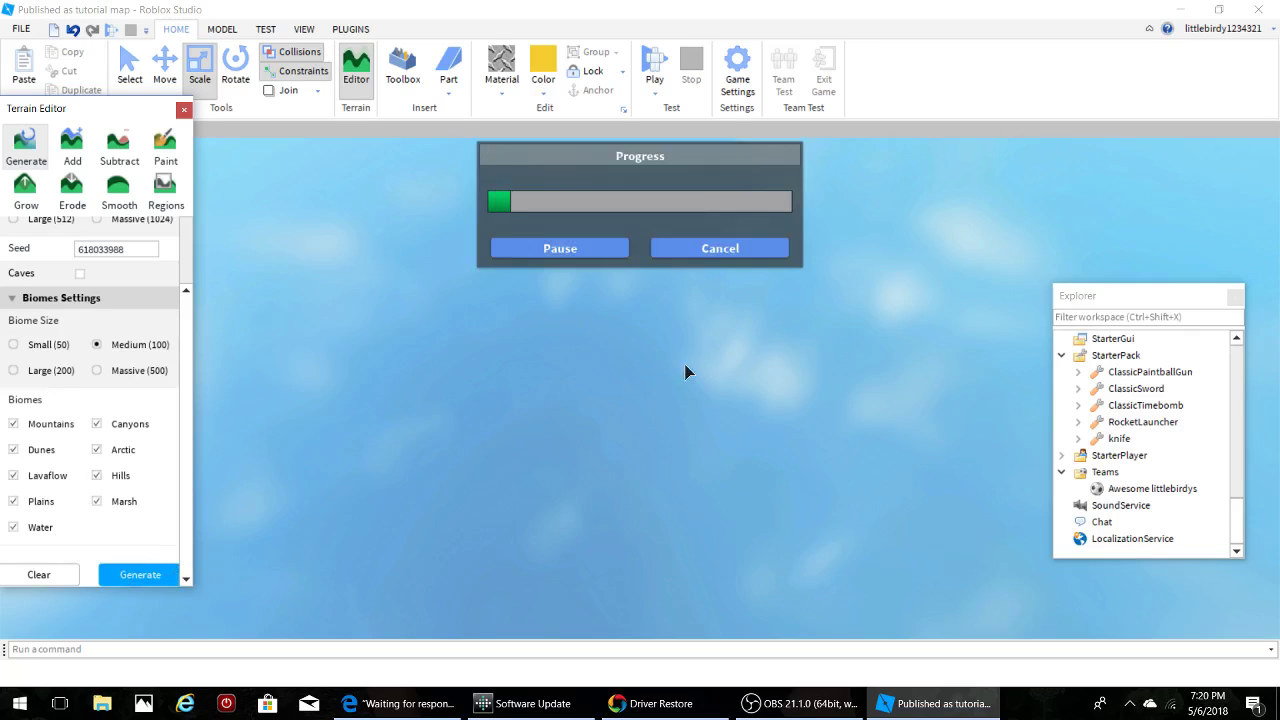
Examine the generated terrain and the house standing in it from several angles and distances
{"action": "right_click_drag", "start_coordinate": [493, 284], "coordinate": [493, 284]}
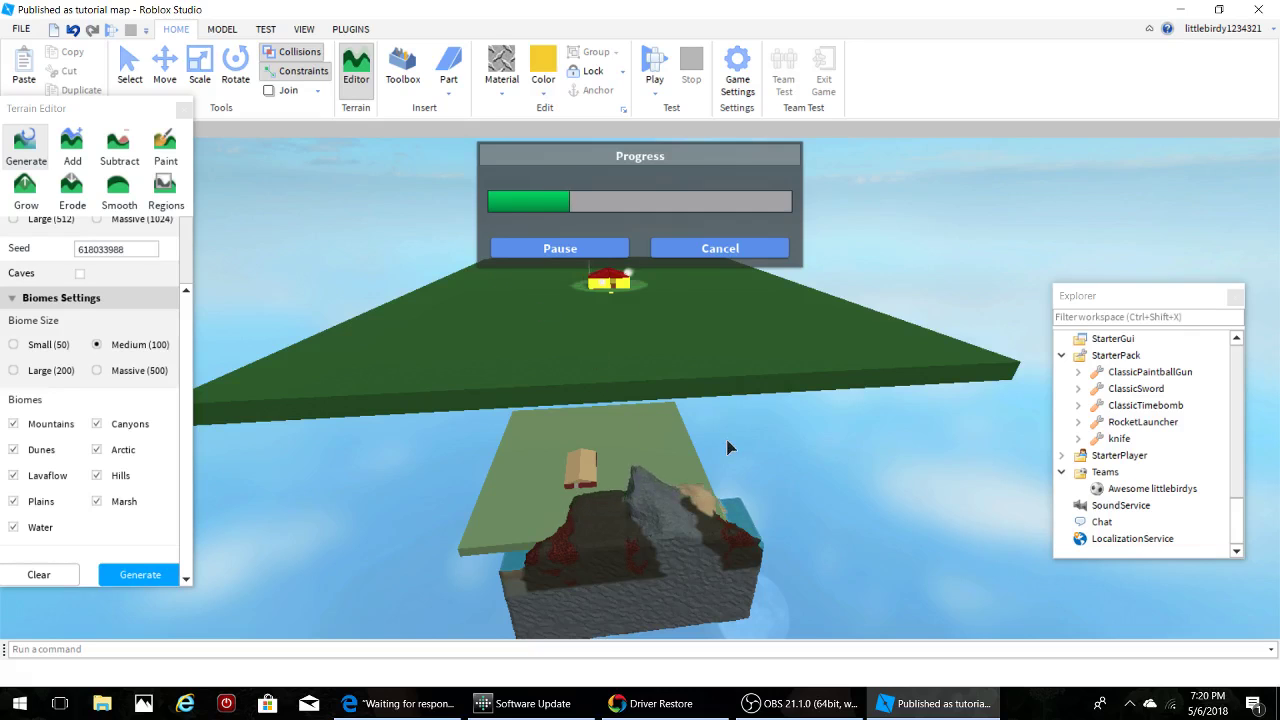
{"action": "right_click_drag", "start_coordinate": [726, 444], "coordinate": [725, 457]}
{"action": "scroll", "coordinate": [725, 457], "scroll_direction": "up", "scroll_amount": 2}
{"action": "scroll", "coordinate": [727, 462], "scroll_direction": "up", "scroll_amount": 8}
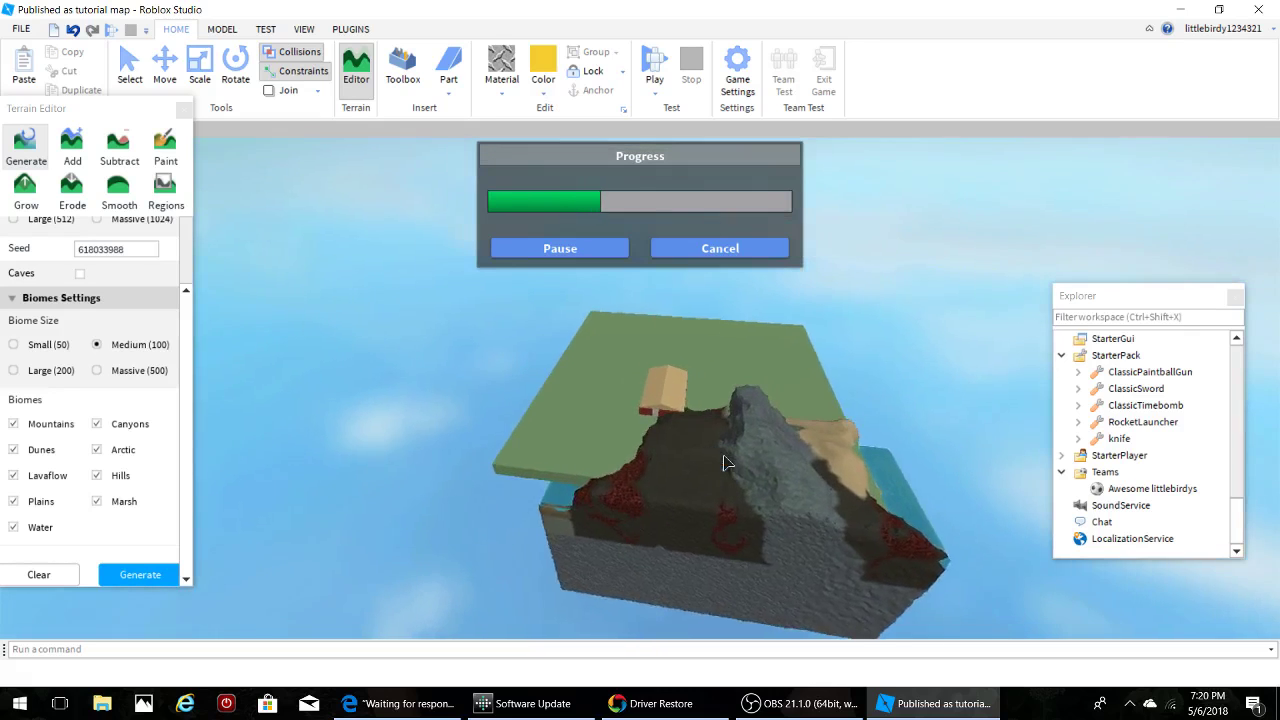
{"action": "scroll", "coordinate": [725, 462], "scroll_direction": "up", "scroll_amount": 3}
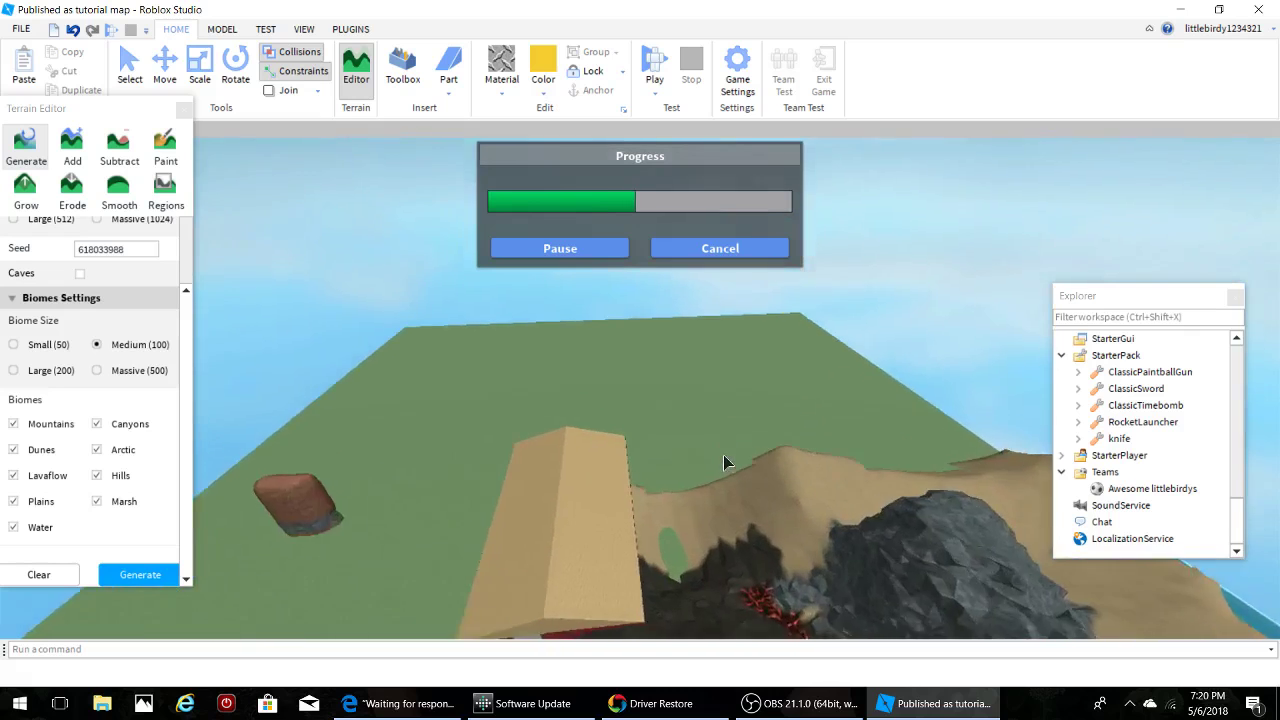
{"action": "mouse_move", "coordinate": [726, 461]}
{"action": "right_mouse_down"}
{"action": "mouse_move", "coordinate": [721, 444]}
{"action": "mouse_move", "coordinate": [723, 456]}
{"action": "right_mouse_up"}
{"action": "scroll", "coordinate": [725, 461], "scroll_direction": "down", "scroll_amount": 10}
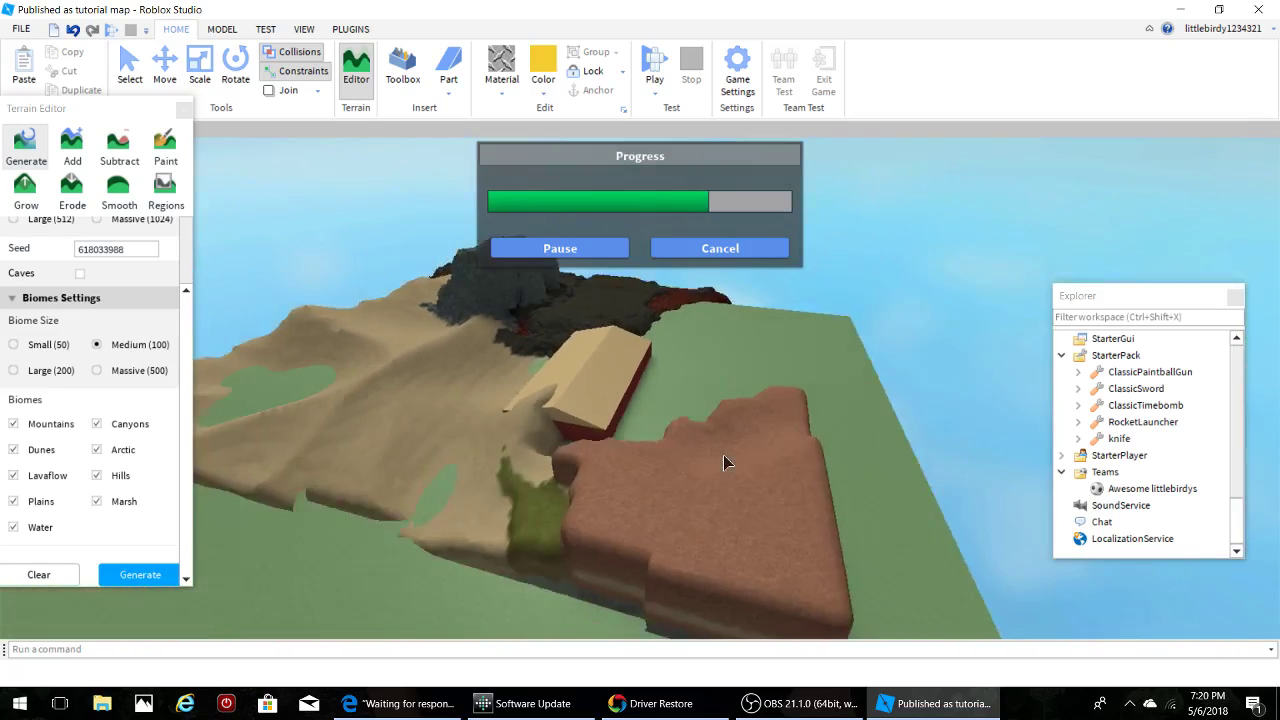
{"action": "scroll", "coordinate": [725, 462], "scroll_direction": "up", "scroll_amount": 10}
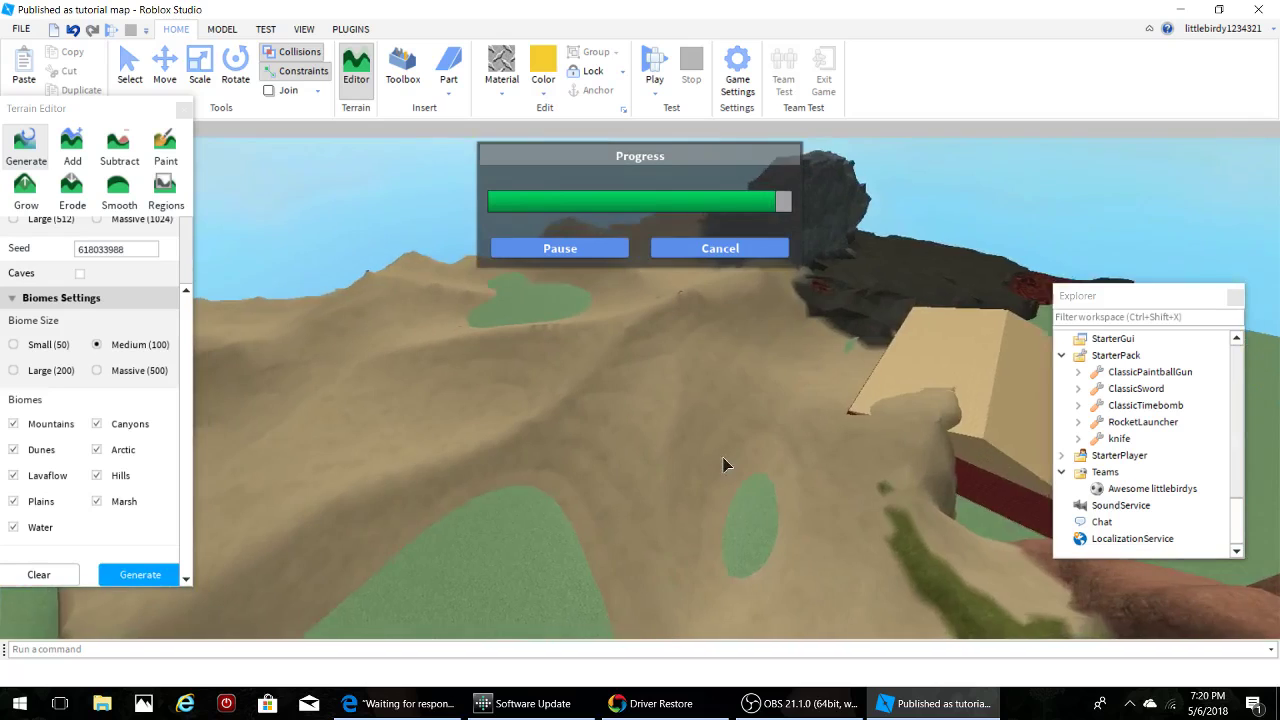
{"action": "scroll", "coordinate": [721, 454], "scroll_direction": "down", "scroll_amount": 8}
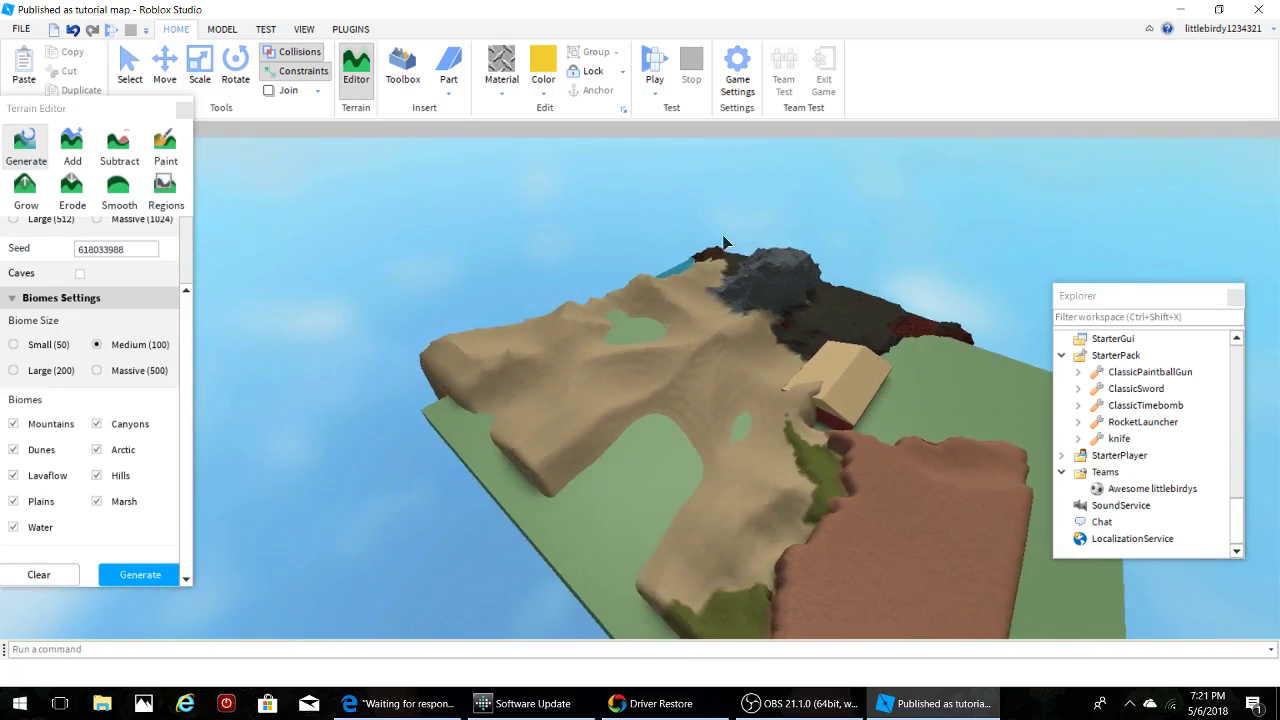
{"action": "right_click_drag", "start_coordinate": [746, 392], "coordinate": [724, 231]}
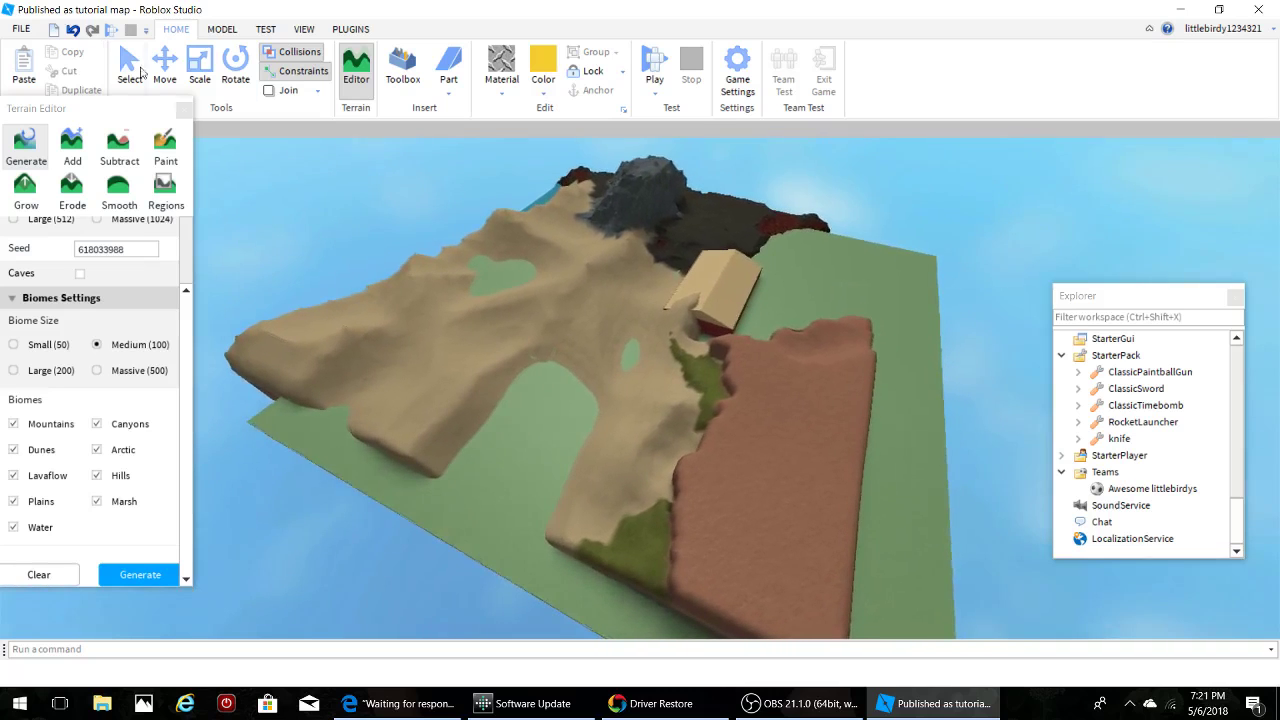
Close the Terrain Editor and delete the light green baseplate that cuts through the terrain
{"action": "left_click", "coordinate": [352, 78]}
{"action": "left_click", "coordinate": [933, 449]}
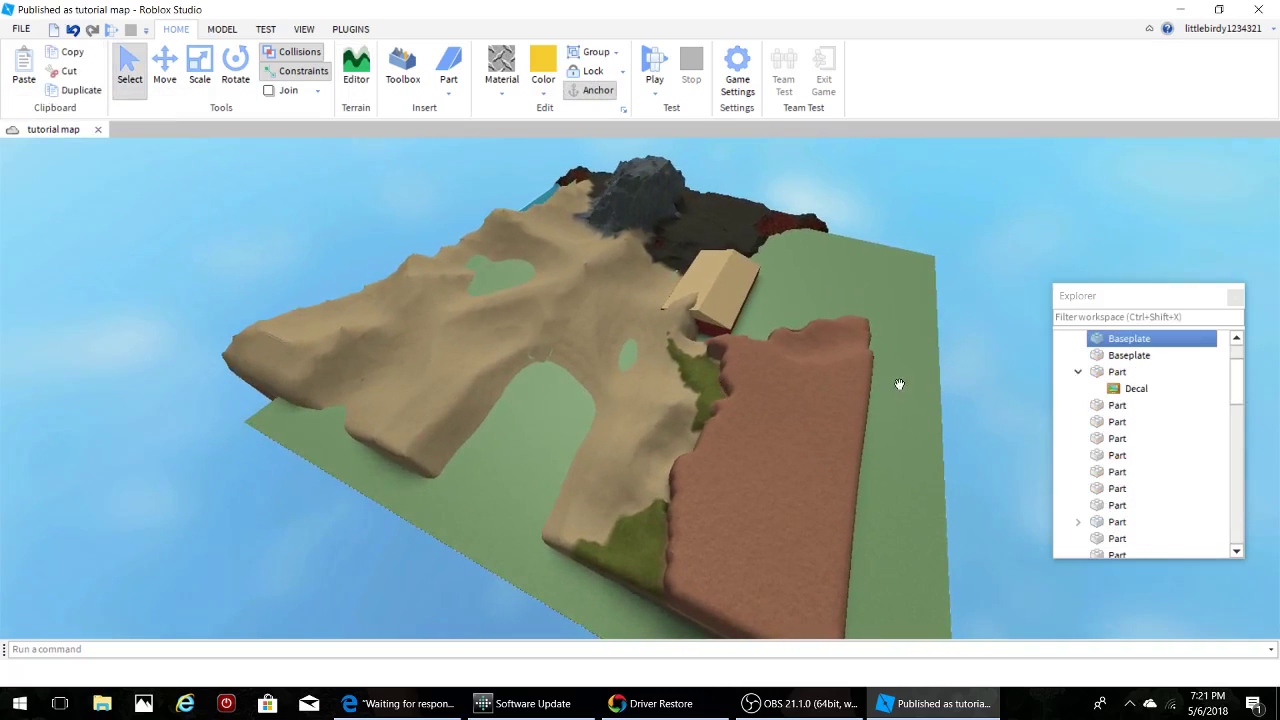
{"action": "key", "text": "Delete"}
Delete the sand-coloured roof wedges of the red brick house embedded in the terrain
{"action": "scroll", "coordinate": [913, 393], "scroll_direction": "up", "scroll_amount": 10}
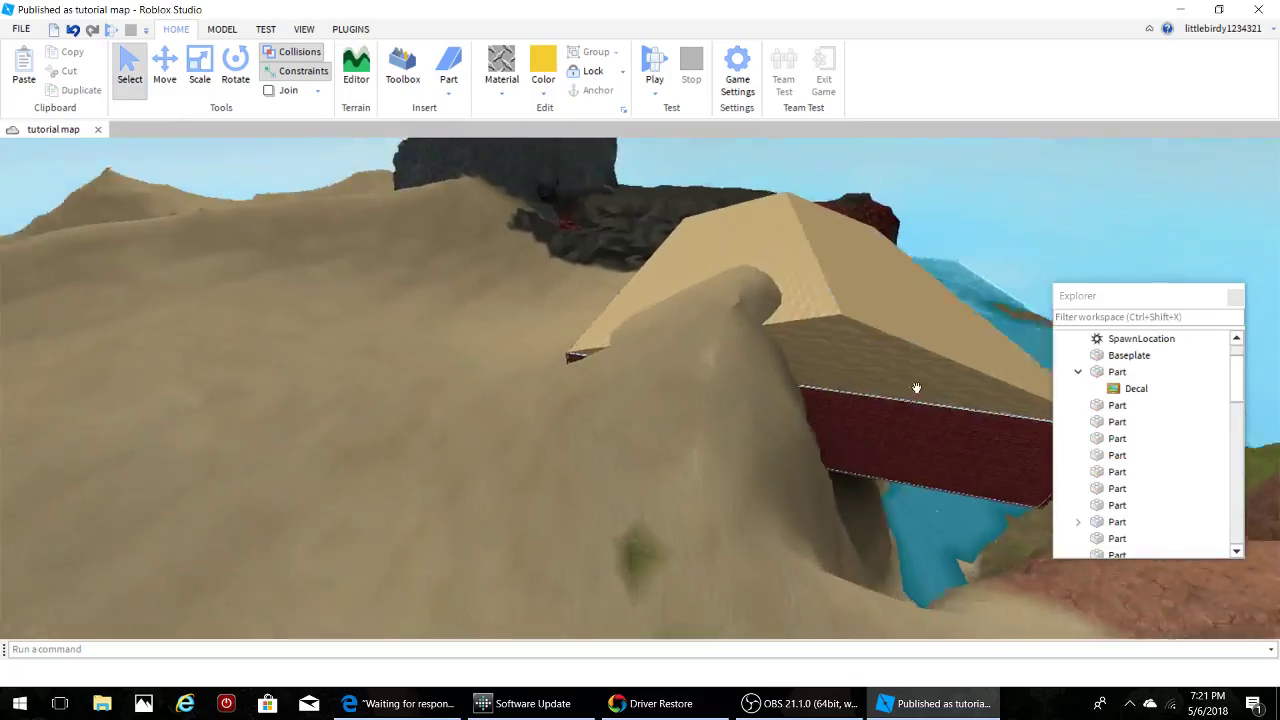
{"action": "scroll", "coordinate": [914, 392], "scroll_direction": "up", "scroll_amount": 10}
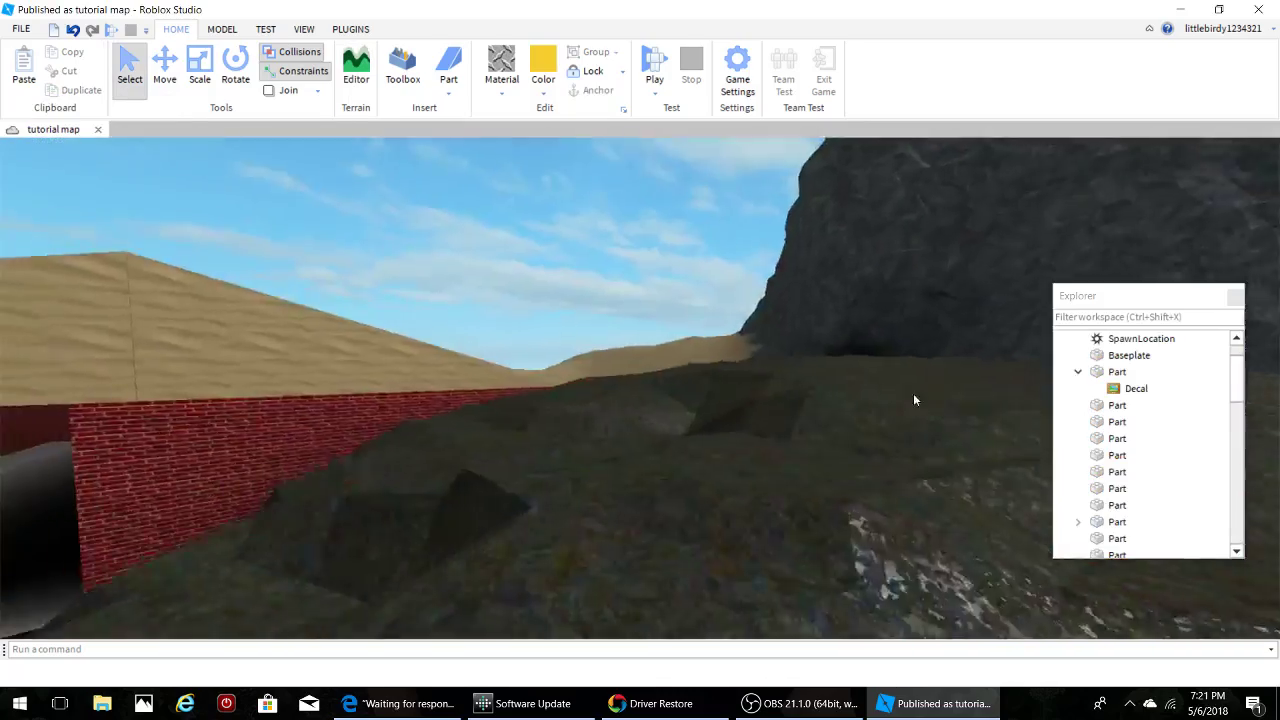
{"action": "scroll", "coordinate": [913, 394], "scroll_direction": "down", "scroll_amount": 8}
{"action": "scroll", "coordinate": [913, 394], "scroll_direction": "up", "scroll_amount": 2}
{"action": "mouse_move", "coordinate": [913, 394]}
{"action": "right_mouse_down"}
{"action": "mouse_move", "coordinate": [904, 403]}
{"action": "mouse_move", "coordinate": [913, 394]}
{"action": "right_mouse_up"}
{"action": "scroll", "coordinate": [914, 394], "scroll_direction": "down", "scroll_amount": 10}
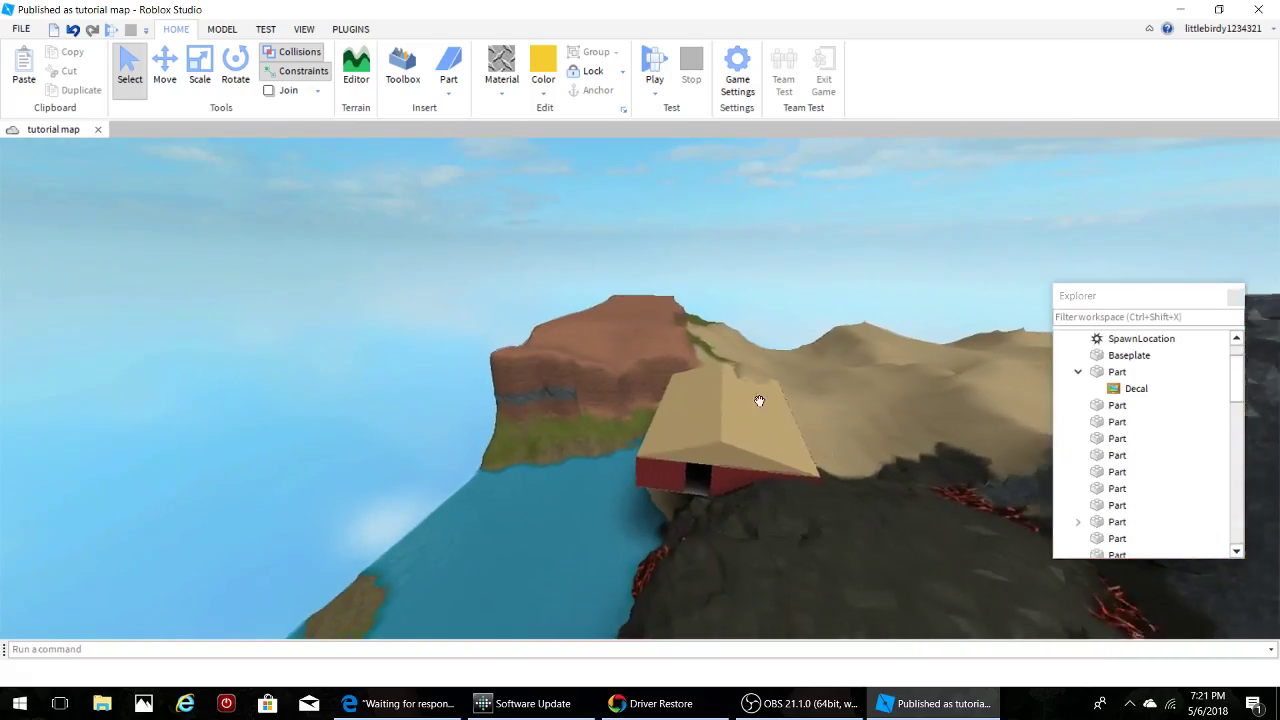
{"action": "left_click", "coordinate": [708, 427]}
{"action": "key", "text": "Delete"}
{"action": "left_click", "coordinate": [754, 440]}
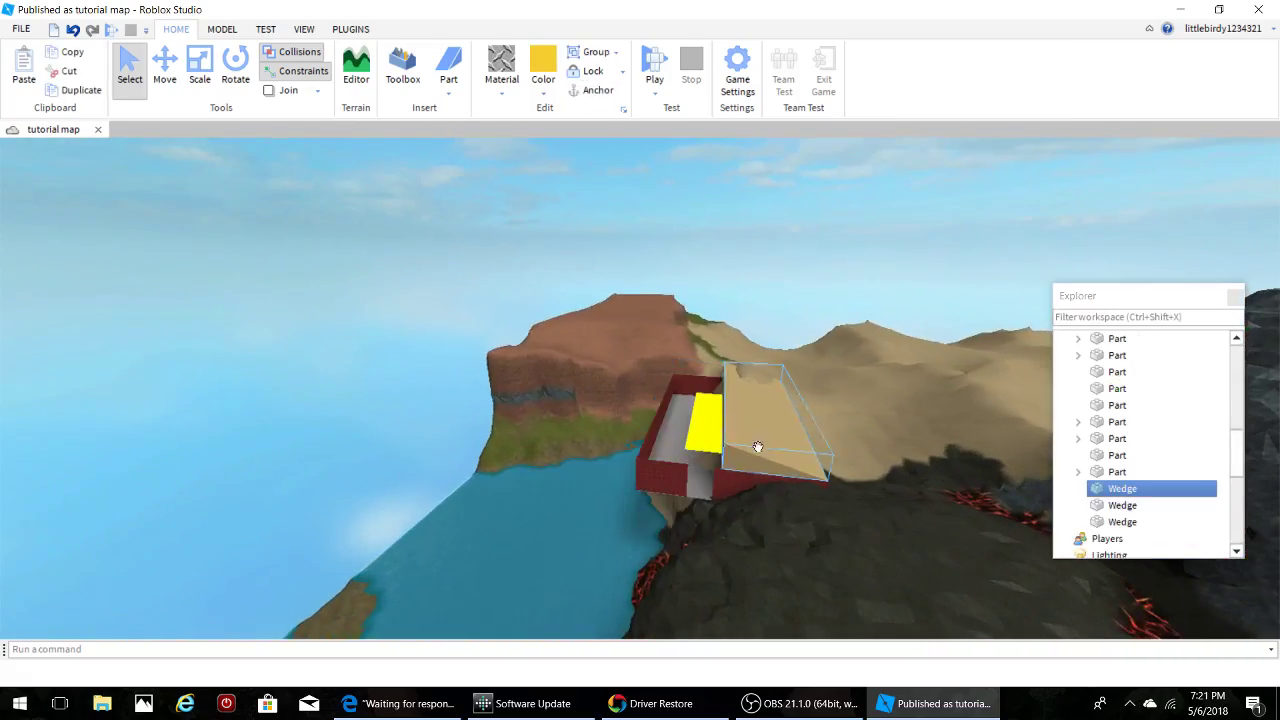
{"action": "key", "text": "Delete"}
Delete the remaining floor and brick wall parts of the roofless house
{"action": "left_click", "coordinate": [753, 453]}
{"action": "key", "text": "Delete"}
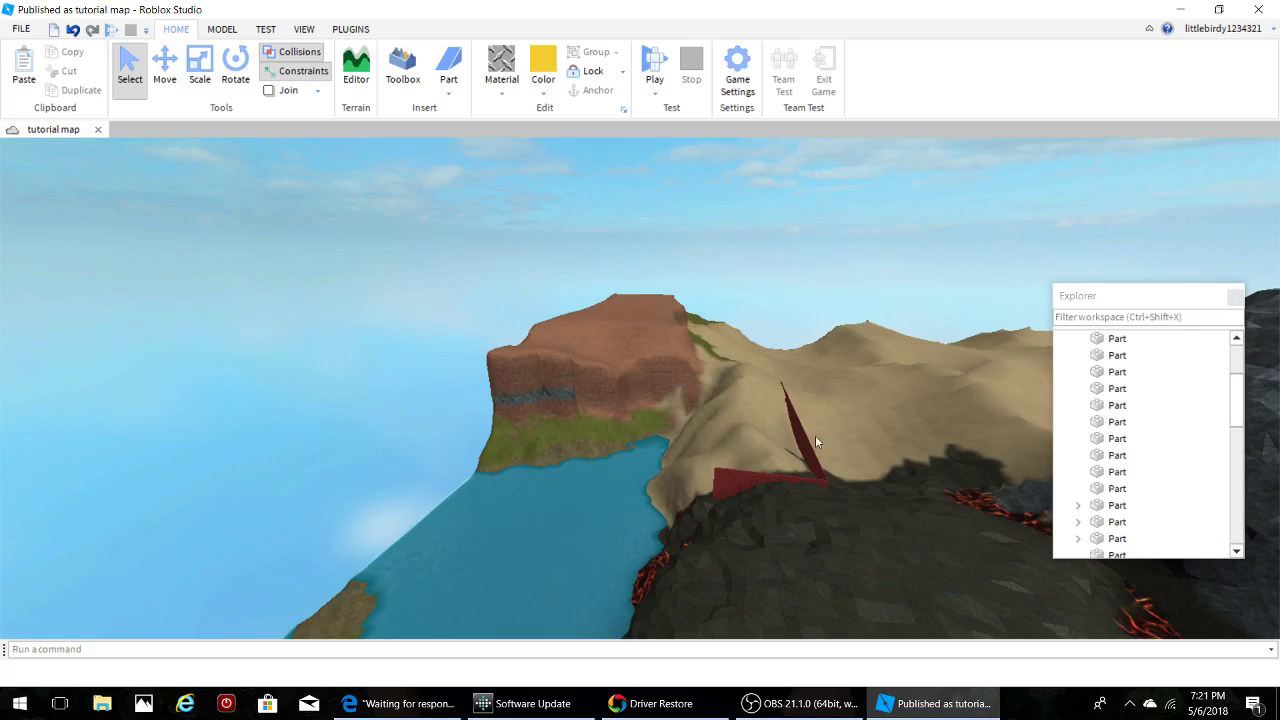
{"action": "left_click", "coordinate": [777, 475]}
{"action": "key", "text": "Delete"}
Inspect the lake, lava flow and rocky areas of the generated terrain
{"action": "key", "text": "w"}
{"action": "right_click_drag", "start_coordinate": [782, 465], "coordinate": [812, 470]}
{"action": "key", "text": "w"}
{"action": "key", "text": "s"}
{"action": "key", "text": "w"}
{"action": "key", "text": "w"}
{"action": "key", "text": "w"}
{"action": "key", "text": "s"}
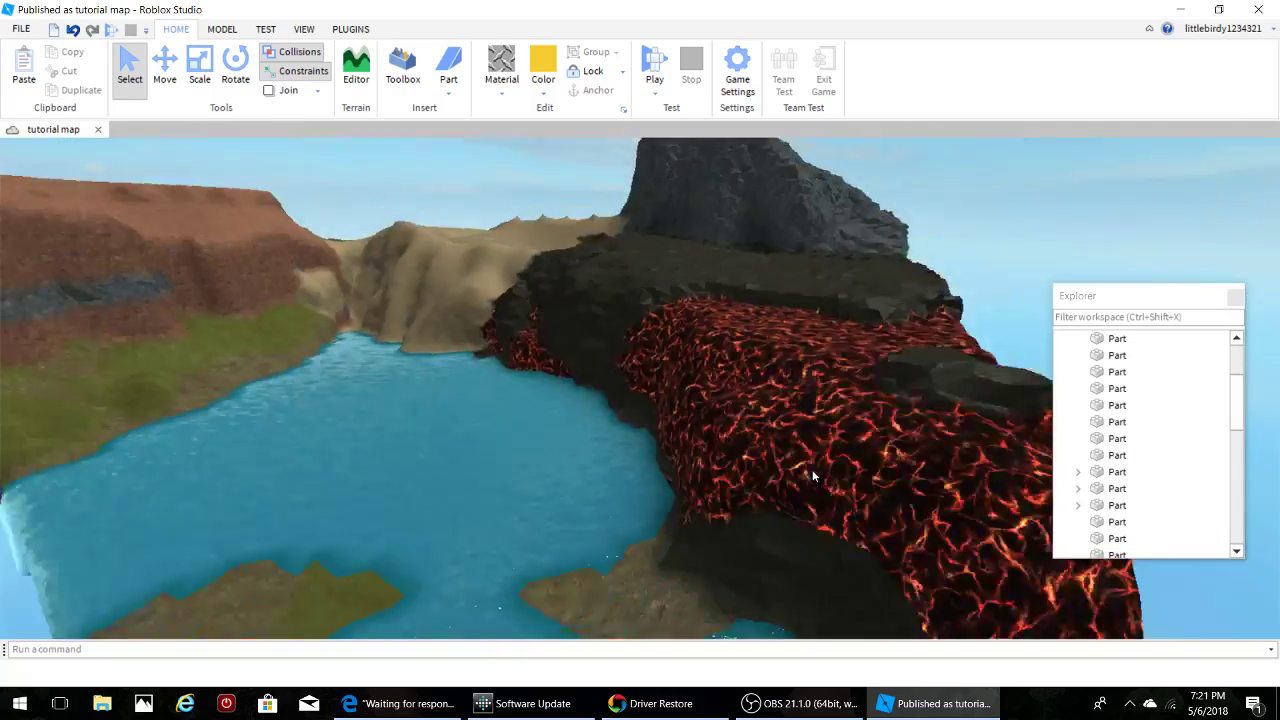
{"action": "key", "text": "w"}
{"action": "key", "text": "w"}
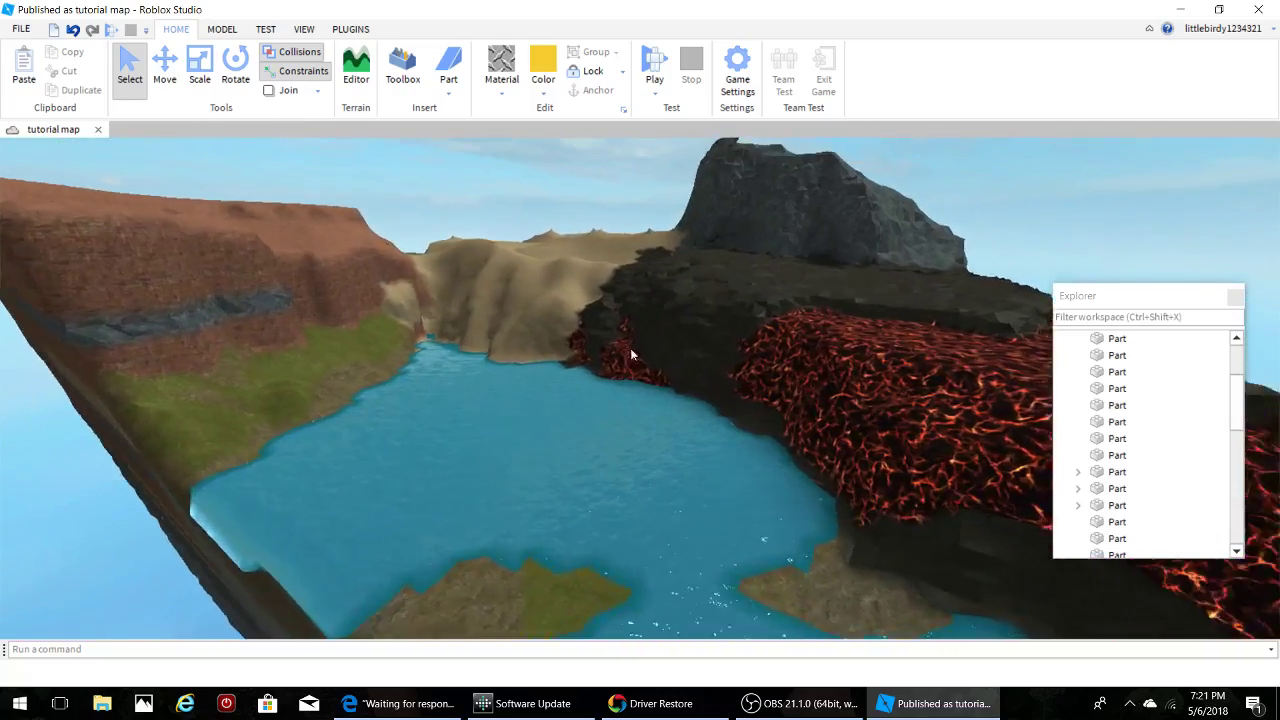
{"action": "key", "text": "s"}
{"action": "right_click_drag", "start_coordinate": [758, 333], "coordinate": [758, 333]}
{"action": "key", "text": "w"}
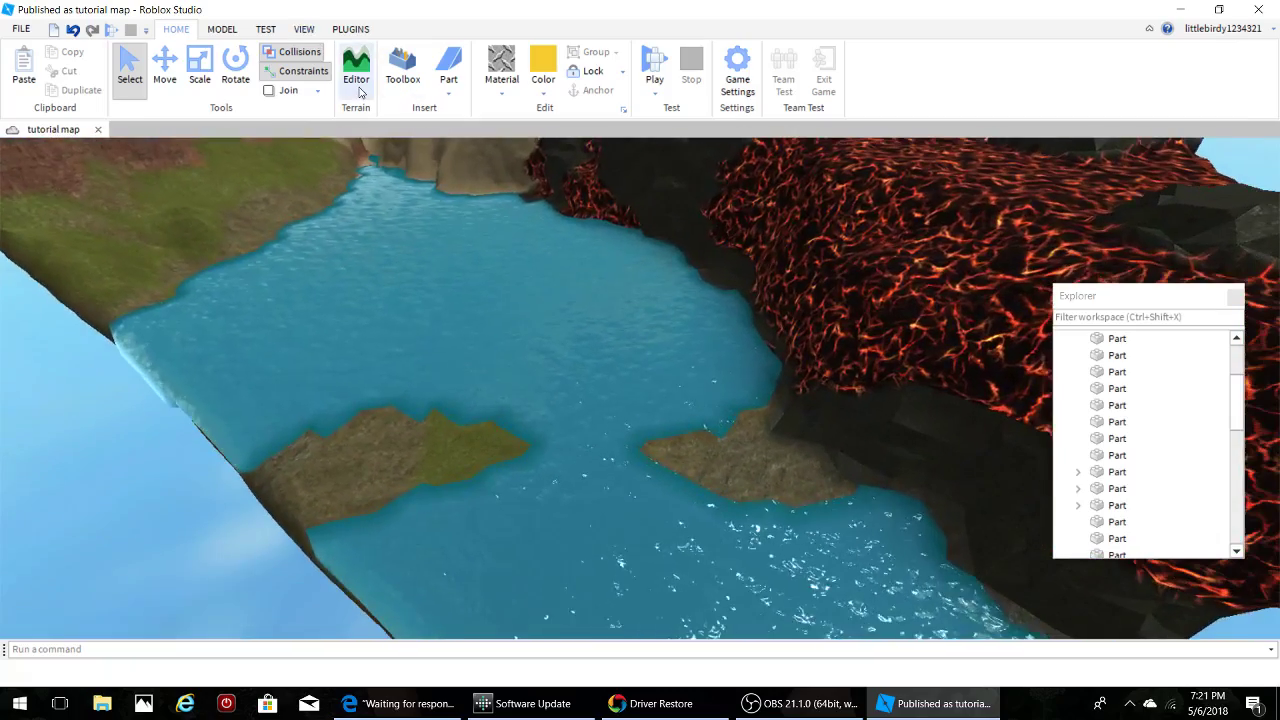
Paint the lake and its small islands with the Asphalt material using the Terrain Editor's Paint tool
{"action": "left_click", "coordinate": [358, 88]}
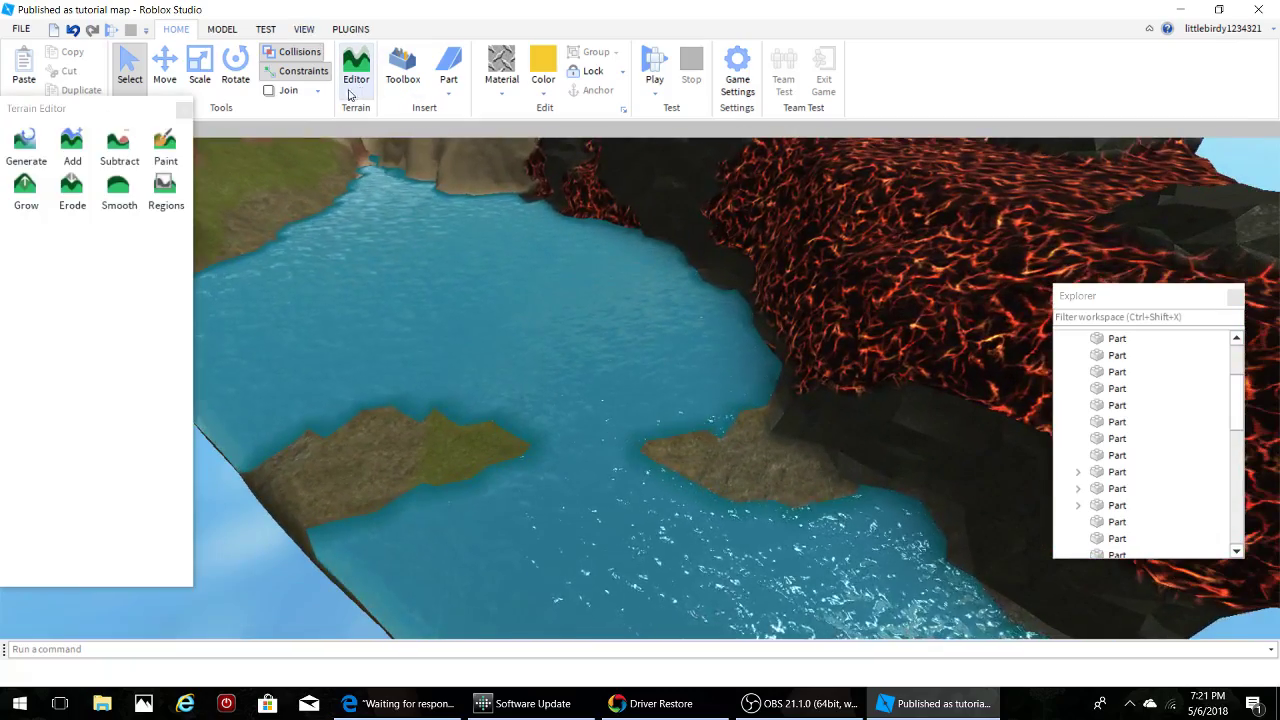
{"action": "left_click", "coordinate": [160, 150]}
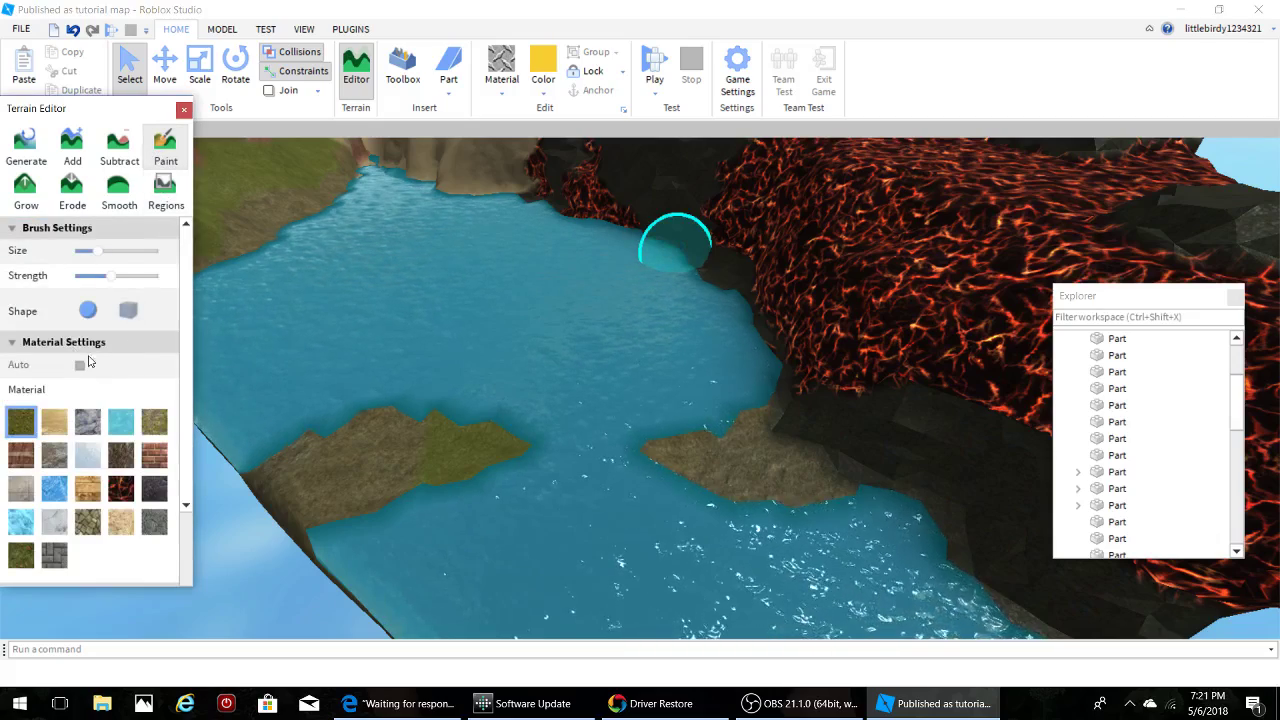
{"action": "scroll", "coordinate": [168, 318], "scroll_direction": "down", "scroll_amount": 3}
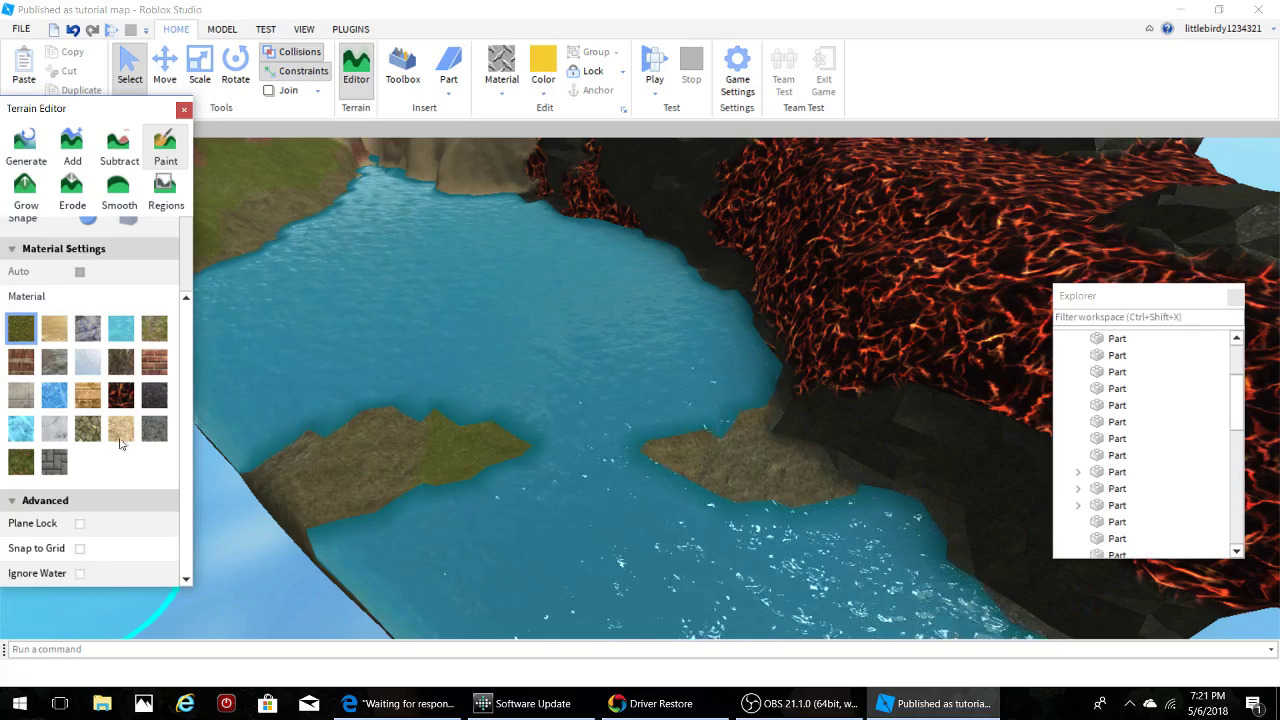
{"action": "left_click", "coordinate": [146, 436]}
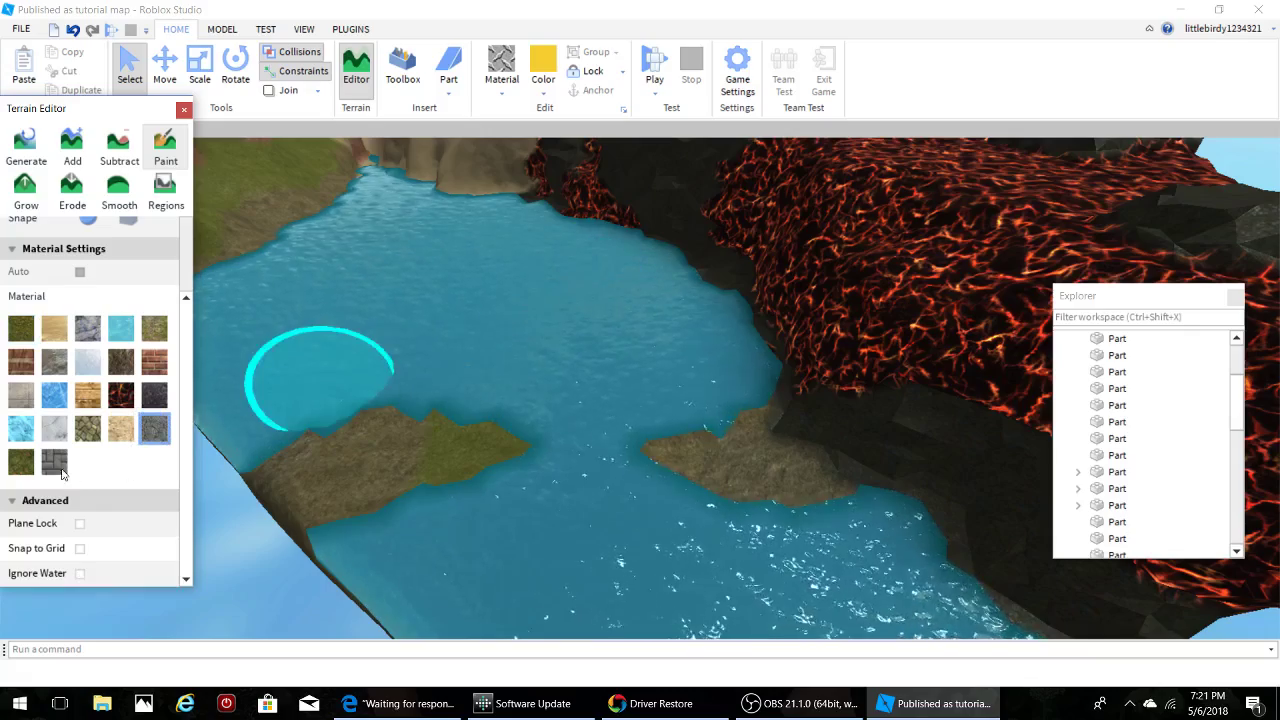
{"action": "mouse_move", "coordinate": [580, 290]}
{"action": "left_mouse_down"}
{"action": "mouse_move", "coordinate": [474, 400]}
{"action": "mouse_move", "coordinate": [610, 526]}
{"action": "left_mouse_up"}
{"action": "right_click_drag", "start_coordinate": [610, 526], "coordinate": [714, 484]}
{"action": "scroll", "coordinate": [714, 484], "scroll_direction": "down", "scroll_amount": 3}
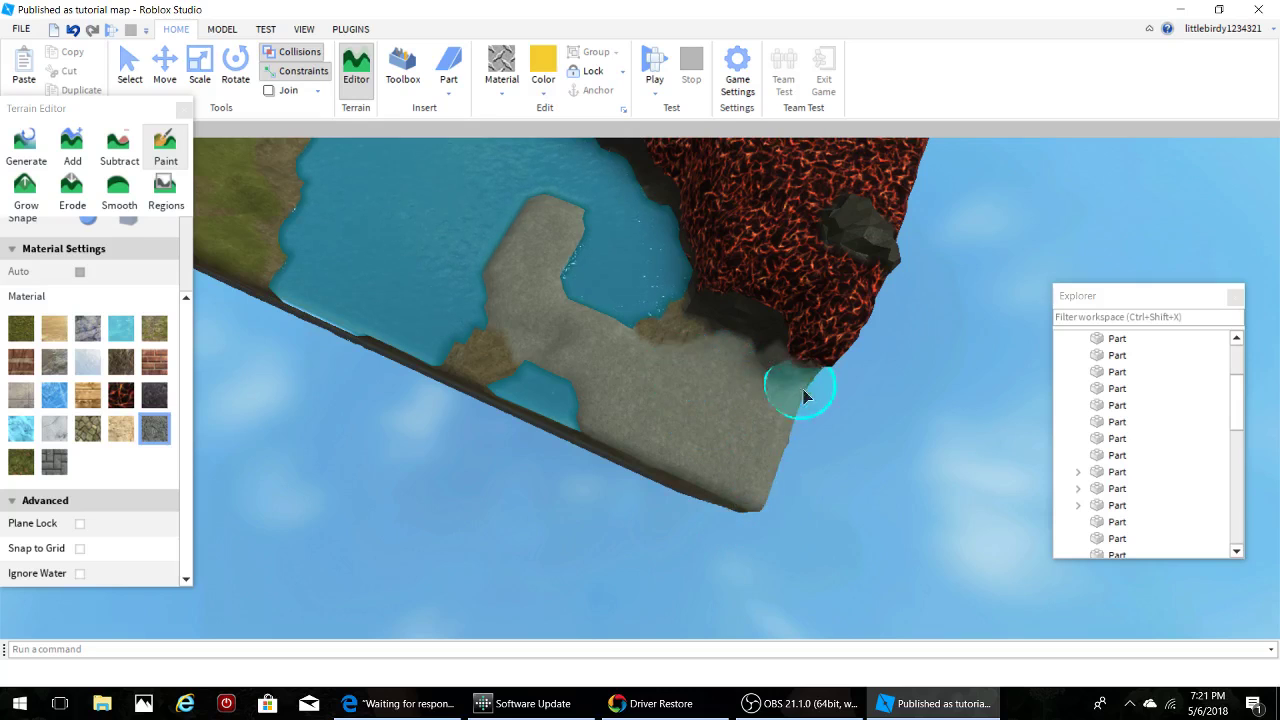
{"action": "left_click_drag", "start_coordinate": [553, 457], "coordinate": [551, 407]}
{"action": "right_click_drag", "start_coordinate": [551, 407], "coordinate": [555, 409]}
{"action": "left_click_drag", "start_coordinate": [555, 409], "coordinate": [605, 296]}
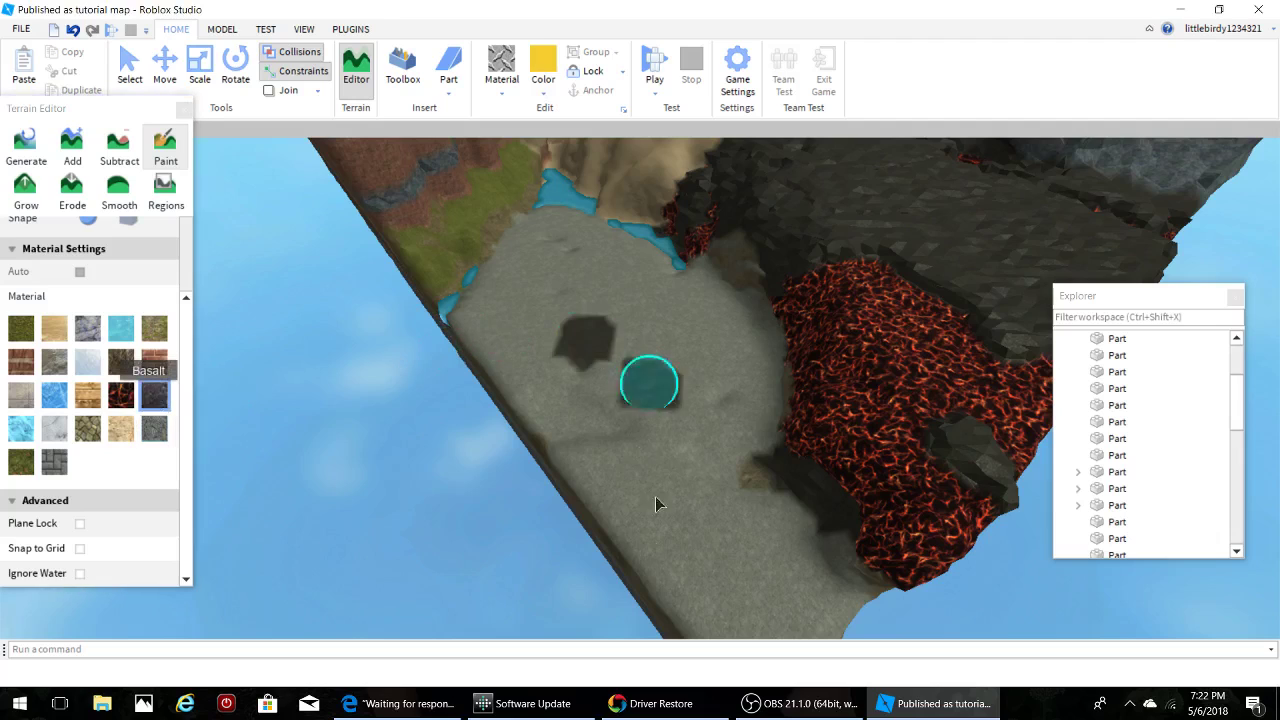
Paint Basalt patches across the asphalt area and cover part of them with Asphalt again
{"action": "mouse_move", "coordinate": [656, 504]}
{"action": "left_mouse_down"}
{"action": "mouse_move", "coordinate": [763, 514]}
{"action": "mouse_move", "coordinate": [707, 302]}
{"action": "left_mouse_up"}
{"action": "left_click_drag", "start_coordinate": [617, 434], "coordinate": [705, 338]}
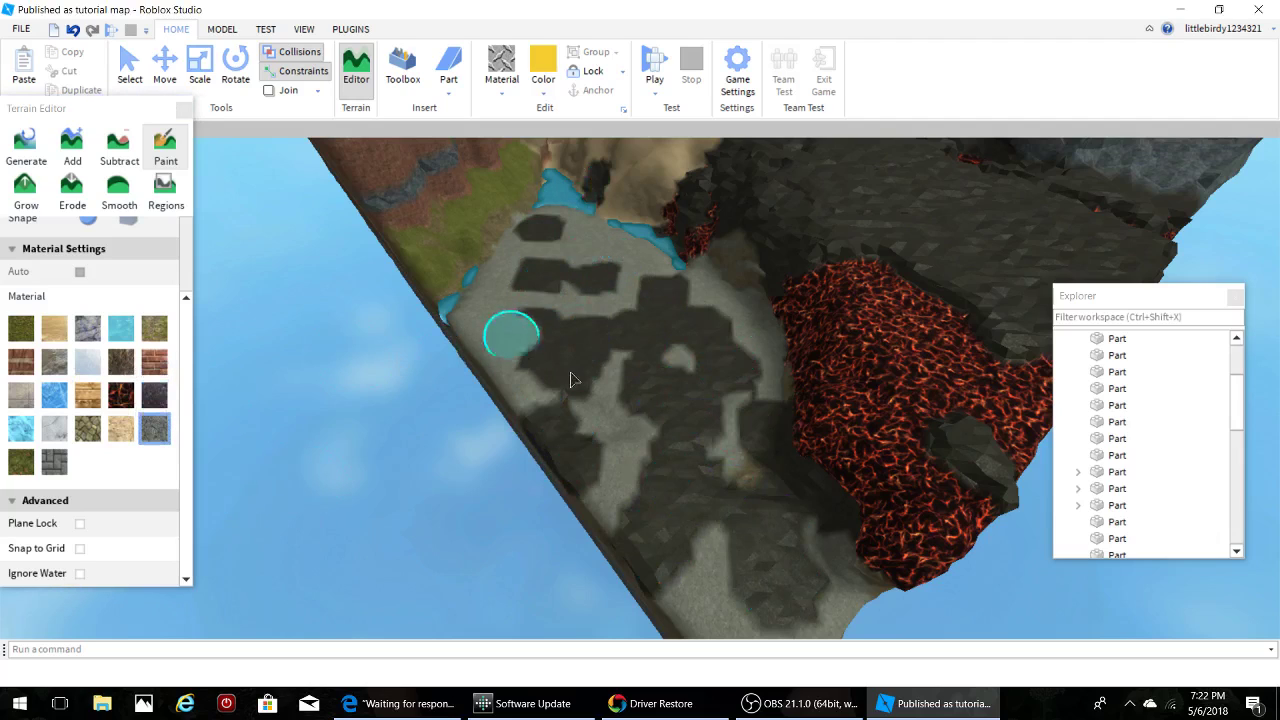
{"action": "left_click_drag", "start_coordinate": [712, 560], "coordinate": [733, 440]}
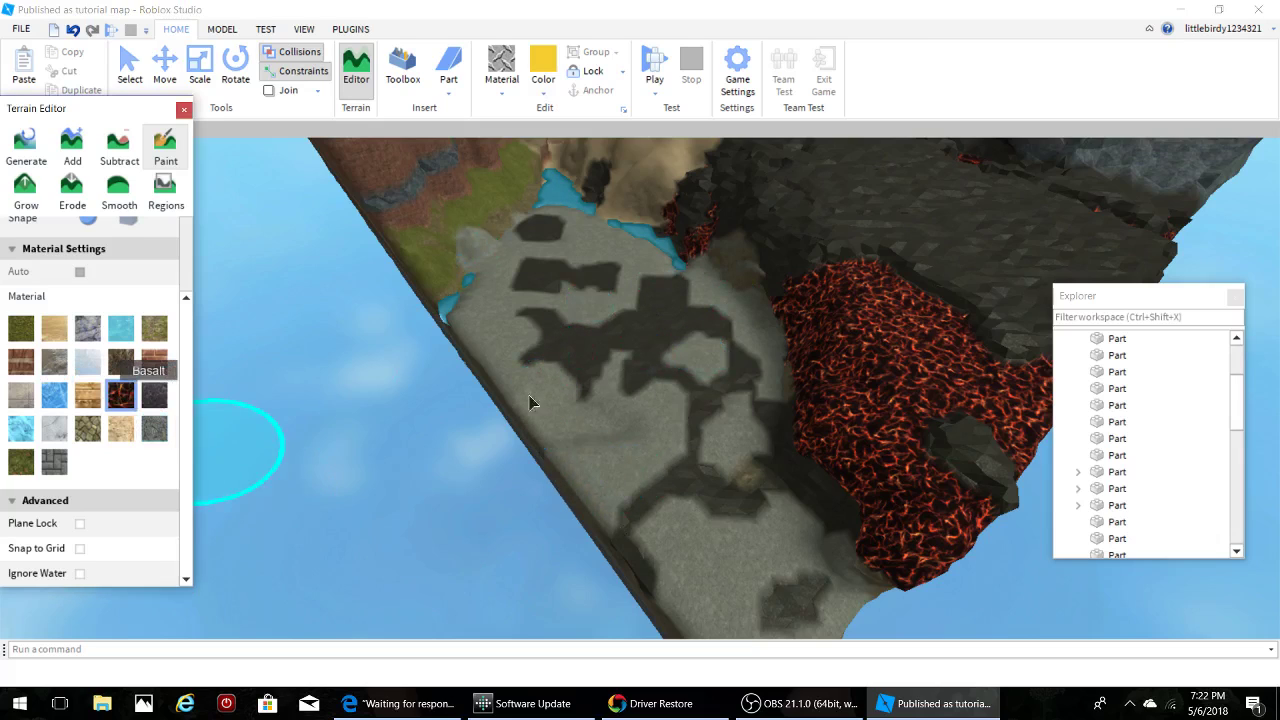
Paint scattered lava patches over the asphalt area and trim them with Asphalt strokes
{"action": "left_click_drag", "start_coordinate": [530, 402], "coordinate": [598, 281]}
{"action": "mouse_move", "coordinate": [626, 523]}
{"action": "left_mouse_down"}
{"action": "mouse_move", "coordinate": [745, 530]}
{"action": "mouse_move", "coordinate": [400, 278]}
{"action": "left_mouse_up"}
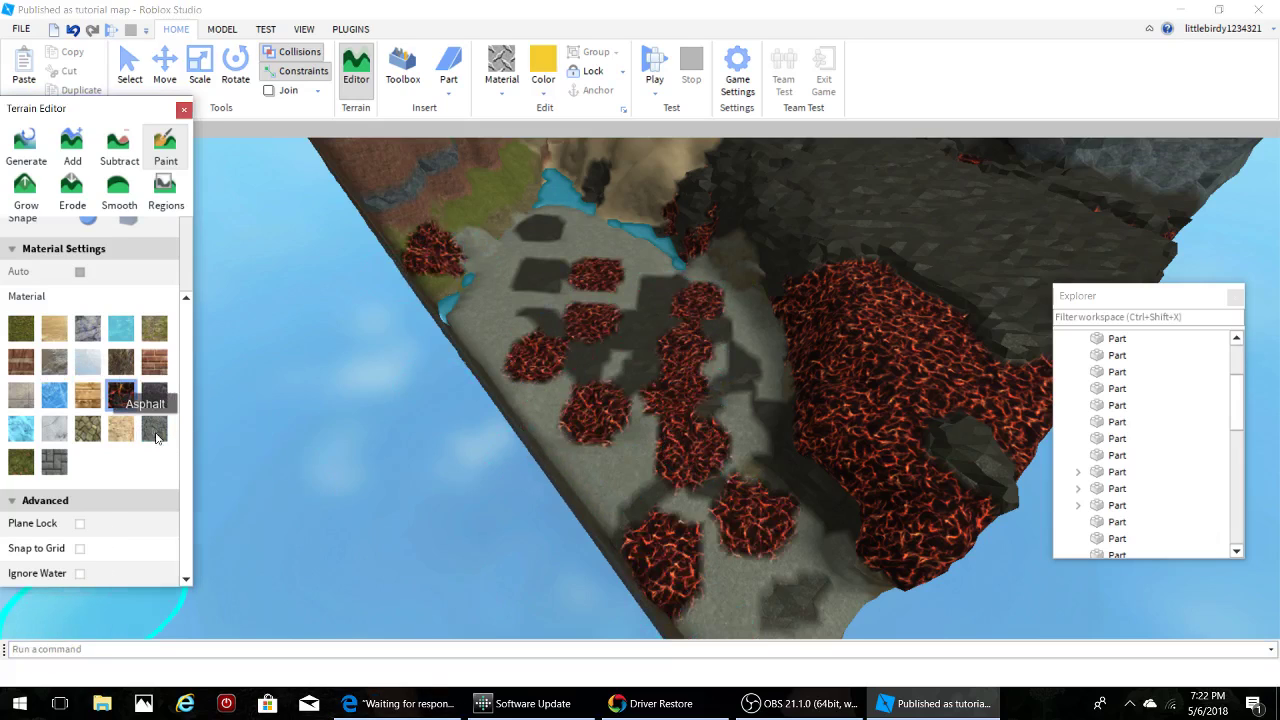
{"action": "left_click", "coordinate": [155, 430]}
{"action": "left_click_drag", "start_coordinate": [711, 543], "coordinate": [537, 443]}
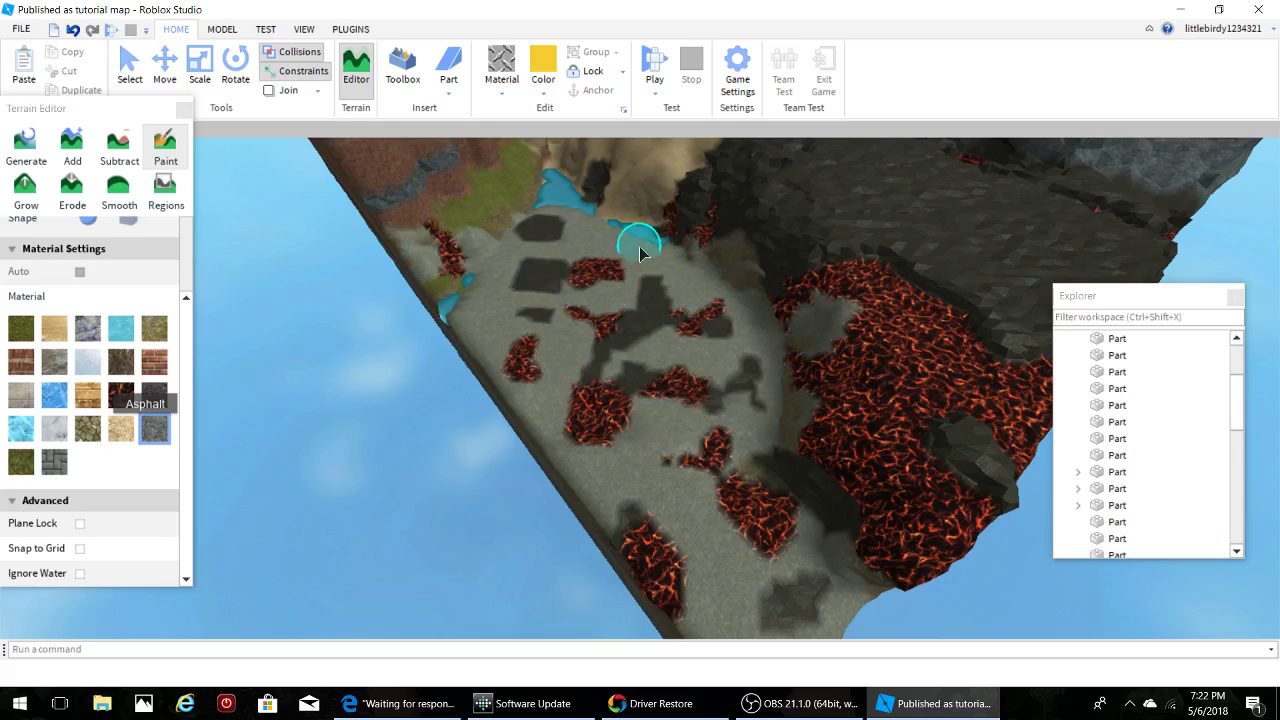
{"action": "scroll", "coordinate": [516, 218], "scroll_direction": "up", "scroll_amount": 4}
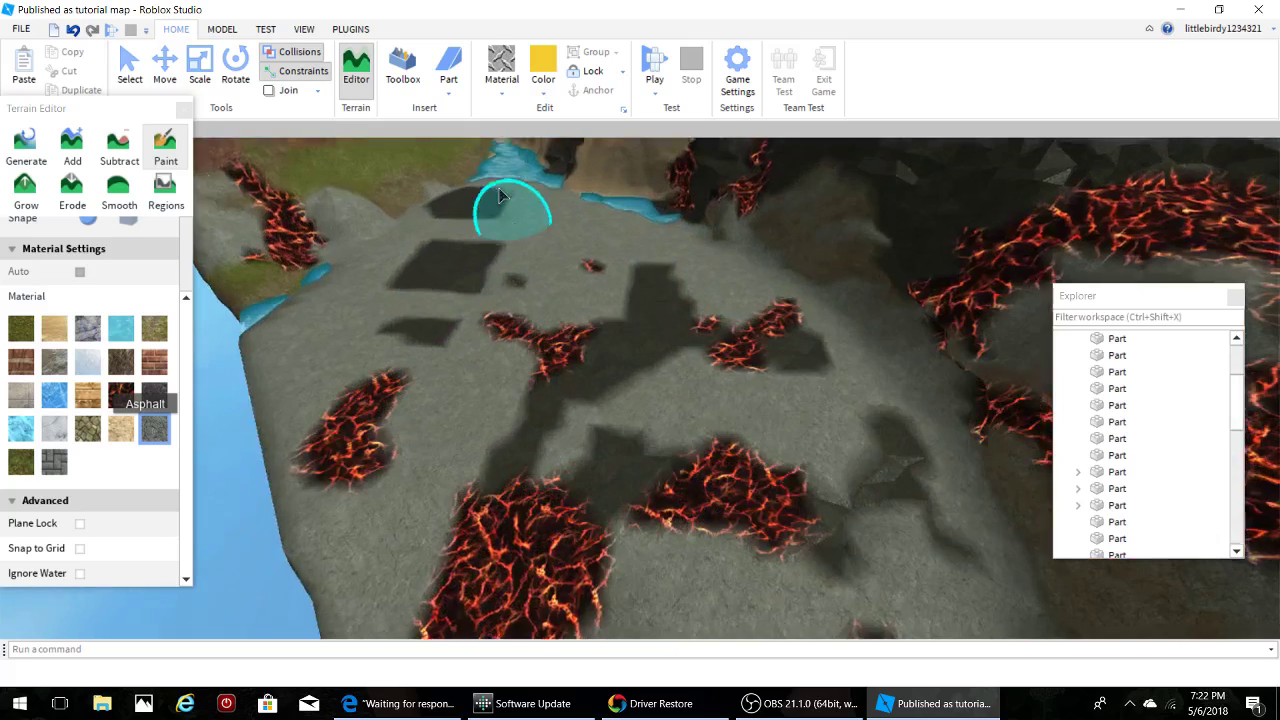
{"action": "scroll", "coordinate": [516, 224], "scroll_direction": "down", "scroll_amount": 6}
{"action": "scroll", "coordinate": [516, 220], "scroll_direction": "up", "scroll_amount": 6}
{"action": "right_click_drag", "start_coordinate": [516, 212], "coordinate": [531, 249]}
{"action": "scroll", "coordinate": [514, 229], "scroll_direction": "up", "scroll_amount": 10}
{"action": "scroll", "coordinate": [531, 249], "scroll_direction": "up", "scroll_amount": 4}
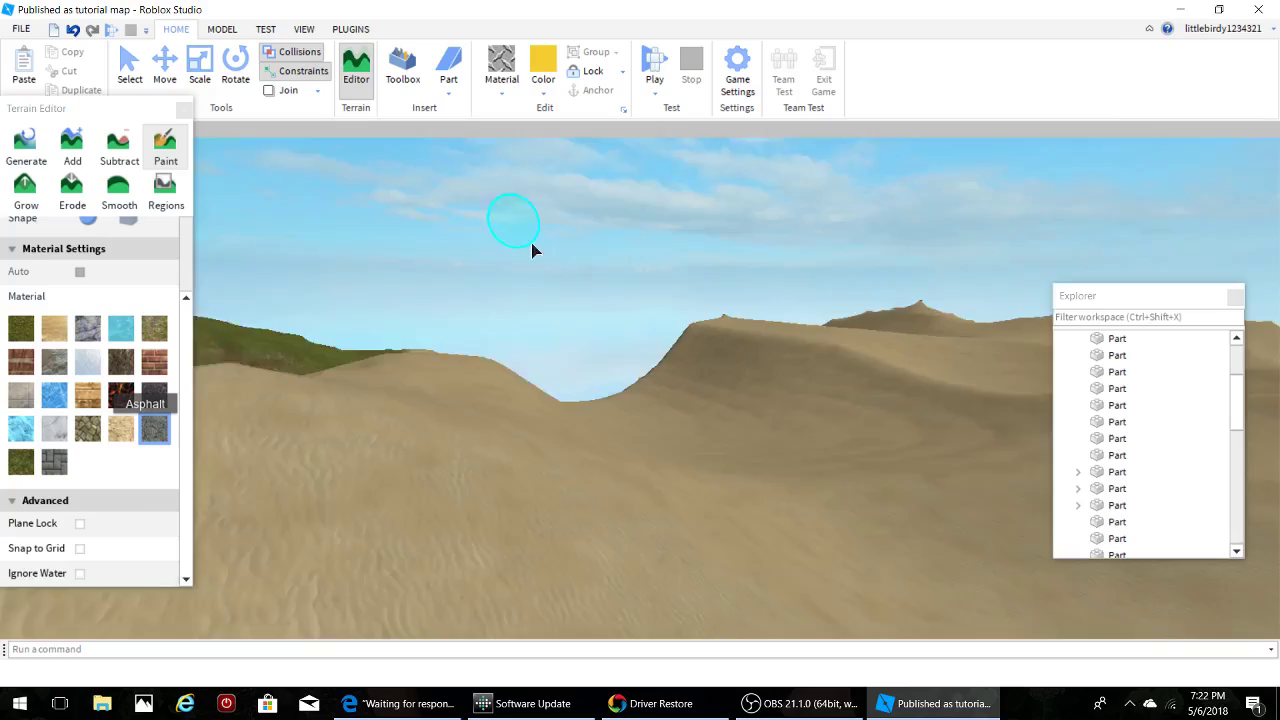
Add a block of Water terrain on the sandy slope using the Add tool with the box-shaped brush
{"action": "scroll", "coordinate": [531, 249], "scroll_direction": "down", "scroll_amount": 8}
{"action": "scroll", "coordinate": [575, 385], "scroll_direction": "up", "scroll_amount": 8}
{"action": "mouse_move", "coordinate": [562, 376]}
{"action": "right_mouse_down"}
{"action": "mouse_move", "coordinate": [527, 365]}
{"action": "mouse_move", "coordinate": [522, 407]}
{"action": "right_mouse_up"}
{"action": "scroll", "coordinate": [527, 367], "scroll_direction": "up", "scroll_amount": 6}
{"action": "left_click", "coordinate": [89, 139]}
{"action": "scroll", "coordinate": [520, 407], "scroll_direction": "up", "scroll_amount": 4}
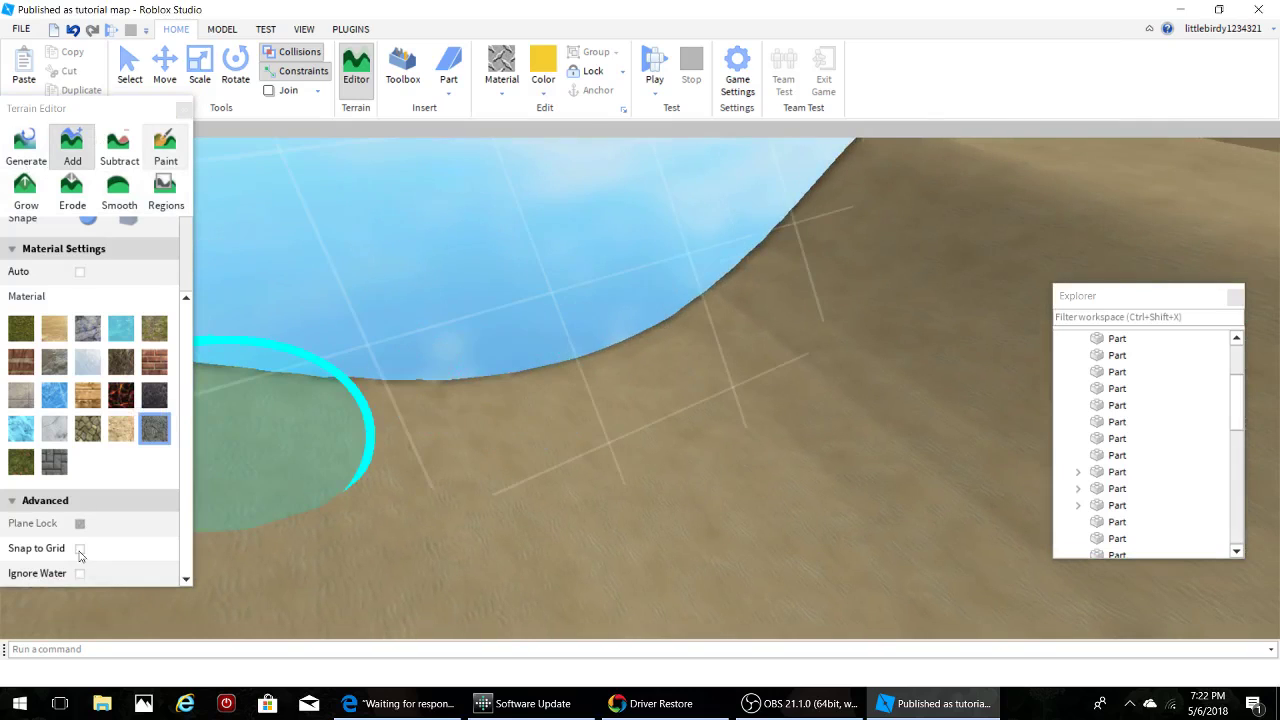
{"action": "left_click", "coordinate": [139, 521]}
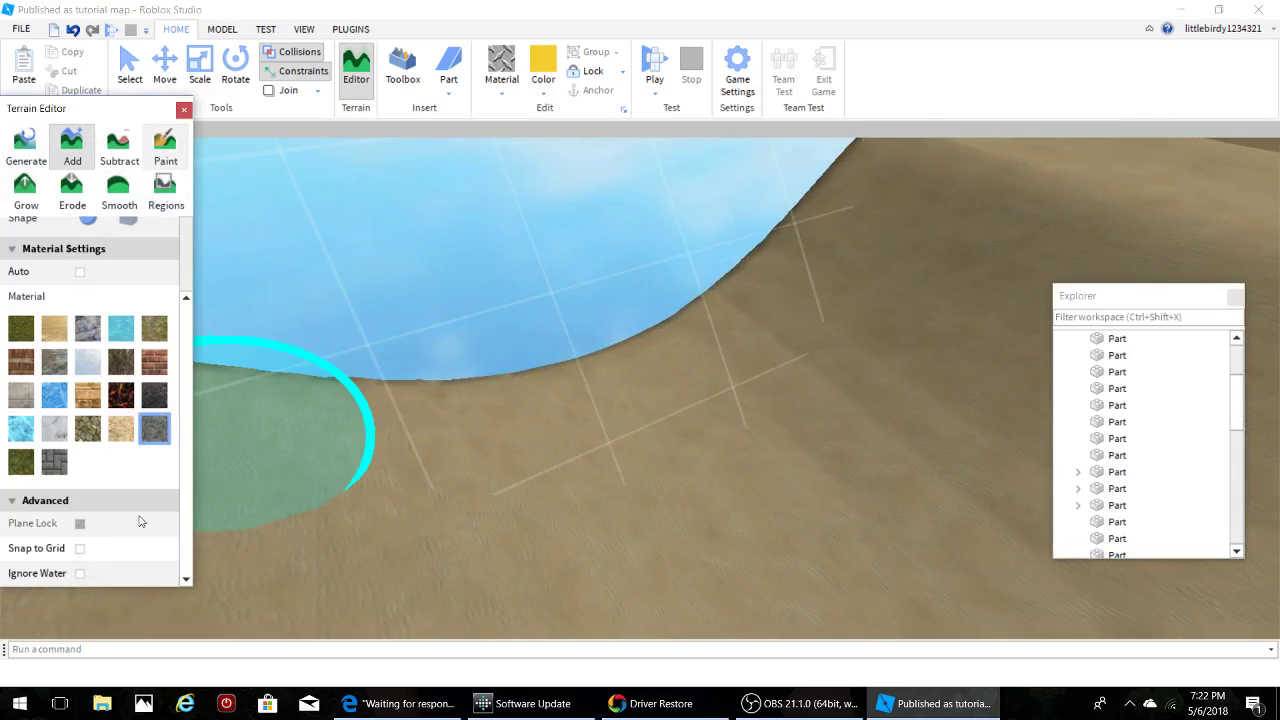
{"action": "left_click", "coordinate": [120, 328]}
{"action": "left_click", "coordinate": [128, 218]}
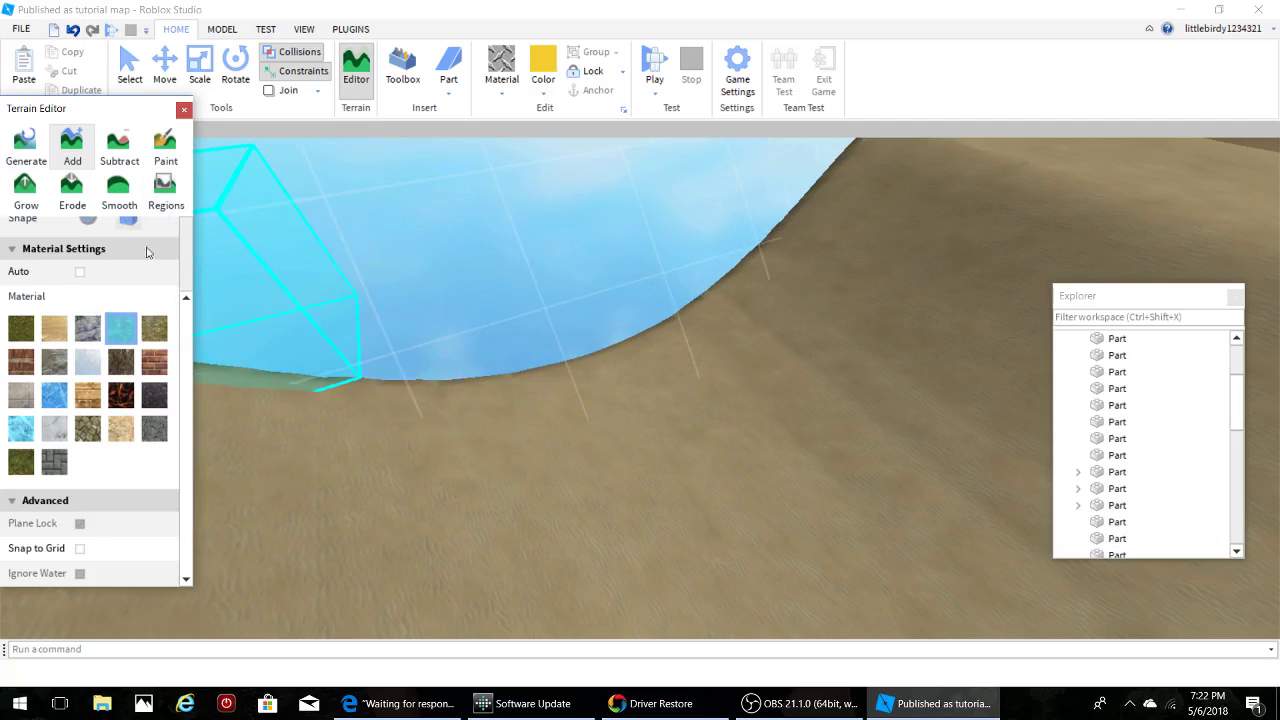
{"action": "scroll", "coordinate": [71, 263], "scroll_direction": "up", "scroll_amount": 2}
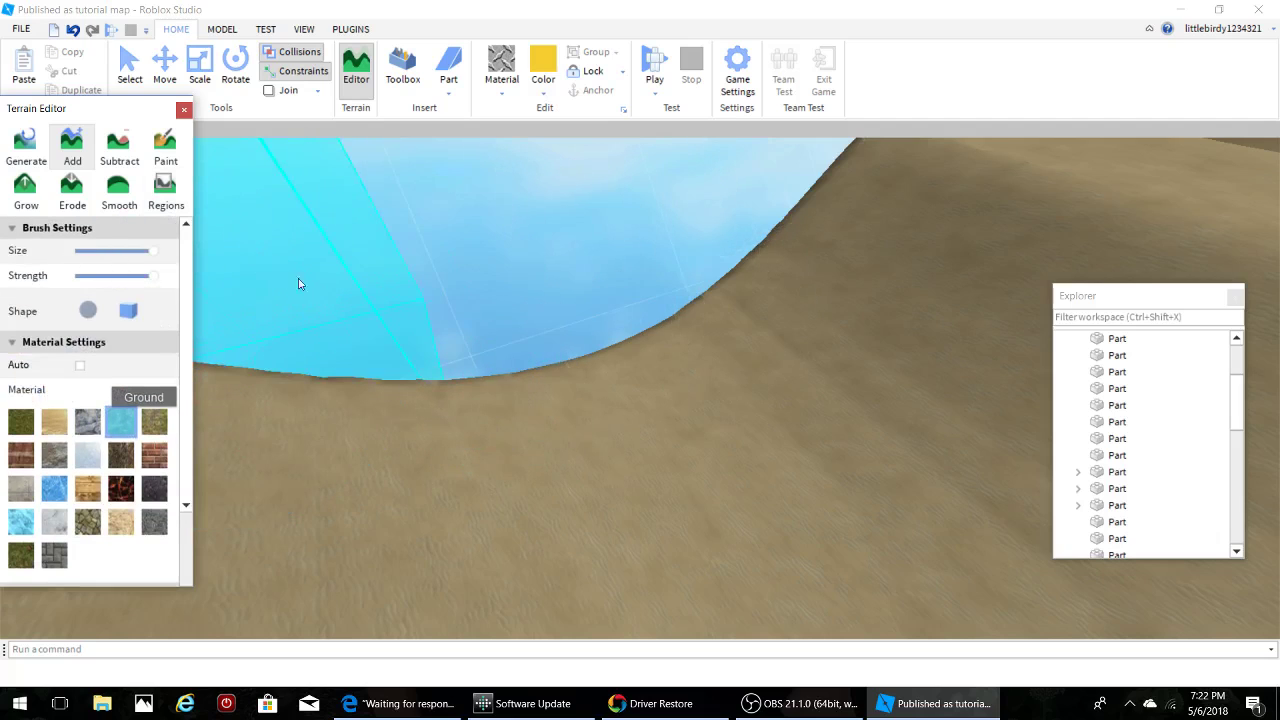
{"action": "left_click", "coordinate": [669, 435]}
{"action": "scroll", "coordinate": [669, 435], "scroll_direction": "down", "scroll_amount": 3}
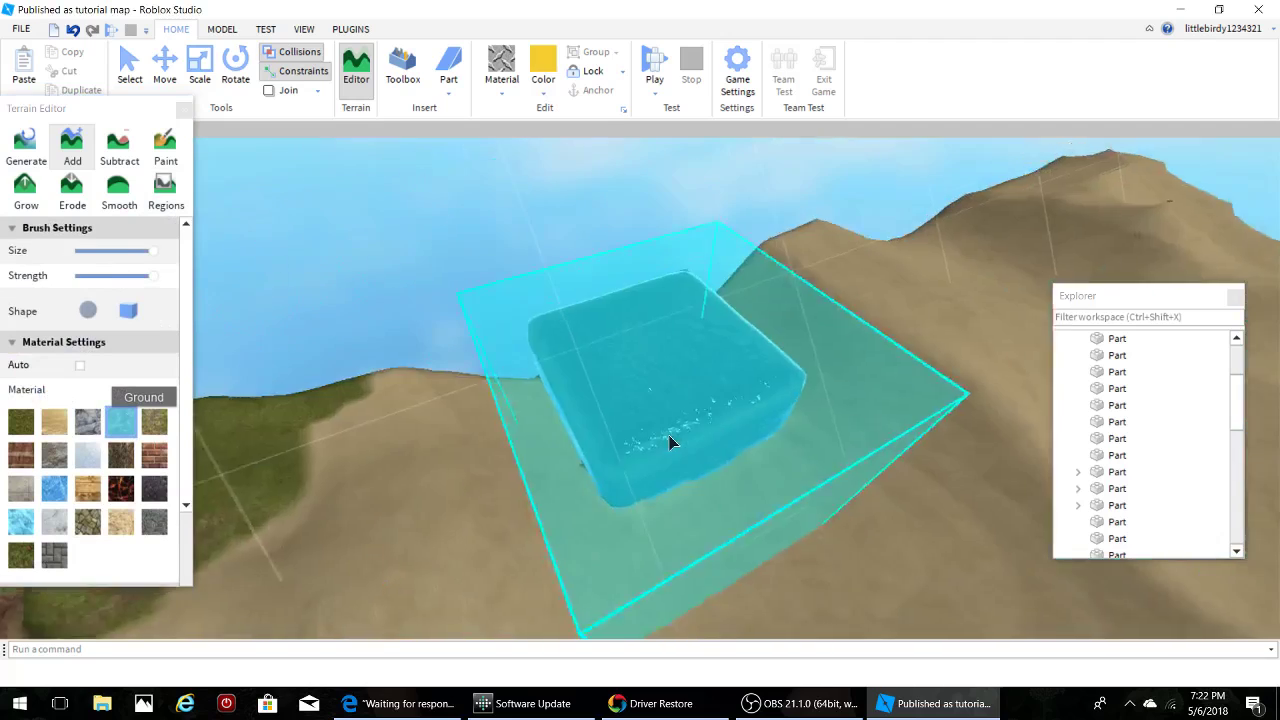
Stack more Water on top of the block to build it up into a tall column
{"action": "scroll", "coordinate": [669, 435], "scroll_direction": "down", "scroll_amount": 2}
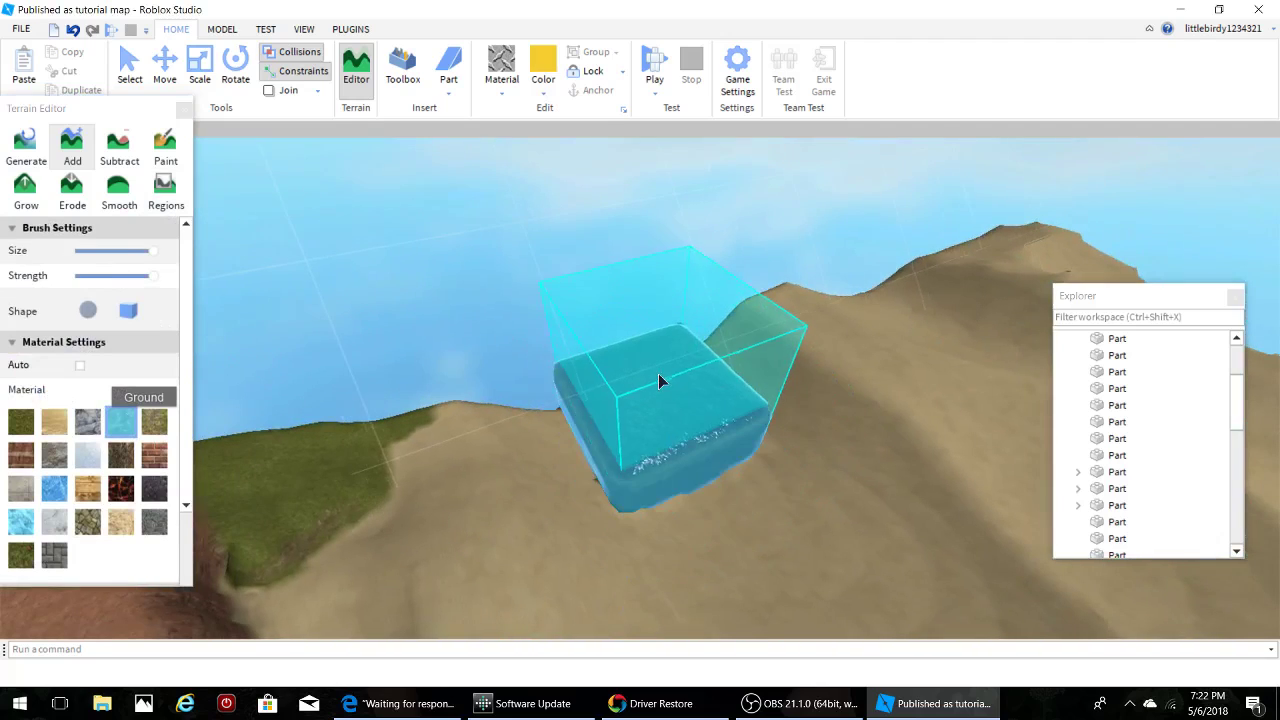
{"action": "left_click", "coordinate": [649, 380]}
{"action": "mouse_move", "coordinate": [649, 379]}
{"action": "left_mouse_down"}
{"action": "mouse_move", "coordinate": [649, 177]}
{"action": "mouse_move", "coordinate": [651, 206]}
{"action": "left_mouse_up"}
{"action": "right_click_drag", "start_coordinate": [651, 206], "coordinate": [650, 205]}
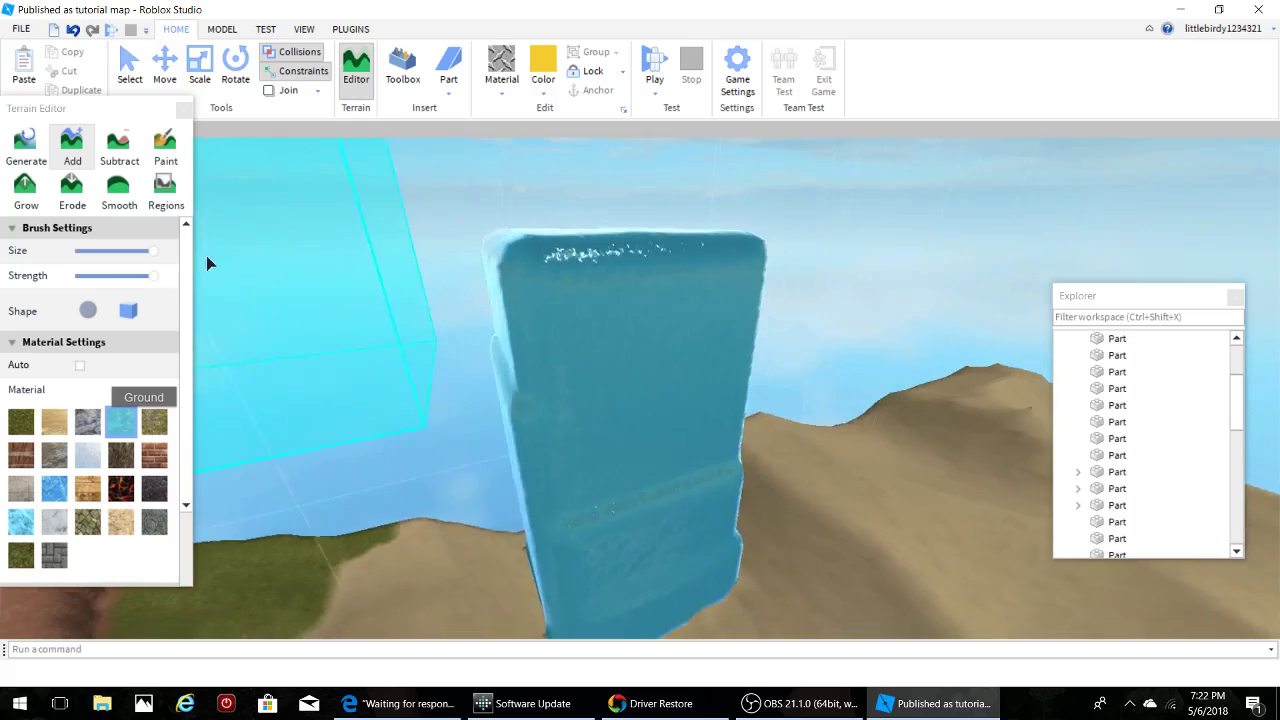
Reduce the brush size, switch to the sphere shape and add floating Water blobs on both sides of the column
{"action": "left_click_drag", "start_coordinate": [154, 251], "coordinate": [91, 252]}
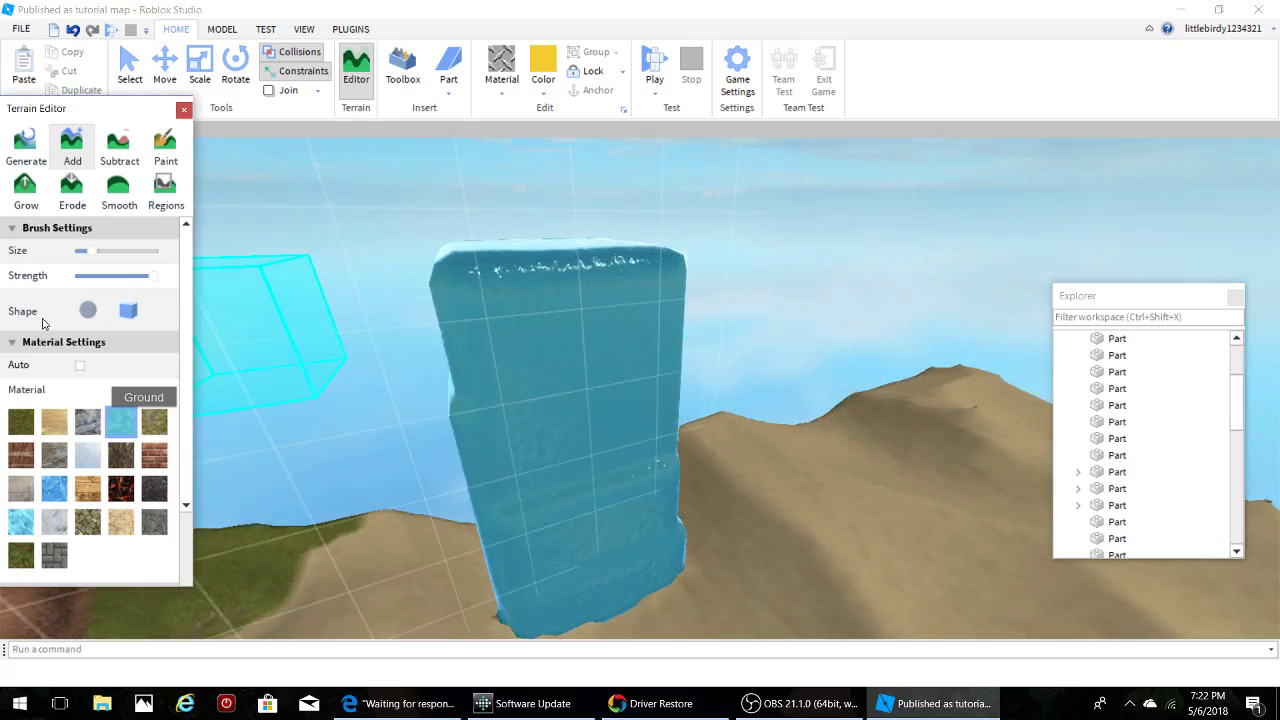
{"action": "left_click", "coordinate": [88, 311]}
{"action": "left_click", "coordinate": [240, 363]}
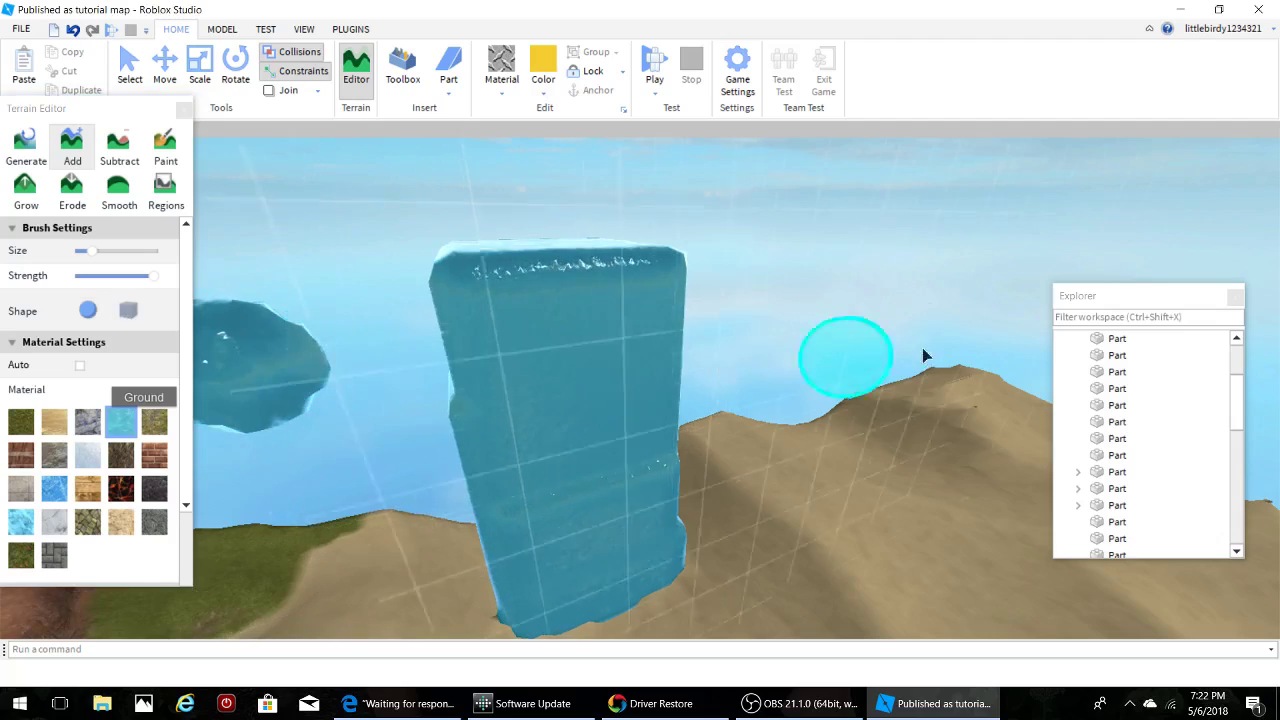
{"action": "left_click", "coordinate": [810, 320]}
{"action": "right_click_drag", "start_coordinate": [850, 361], "coordinate": [848, 357]}
{"action": "left_click", "coordinate": [696, 397]}
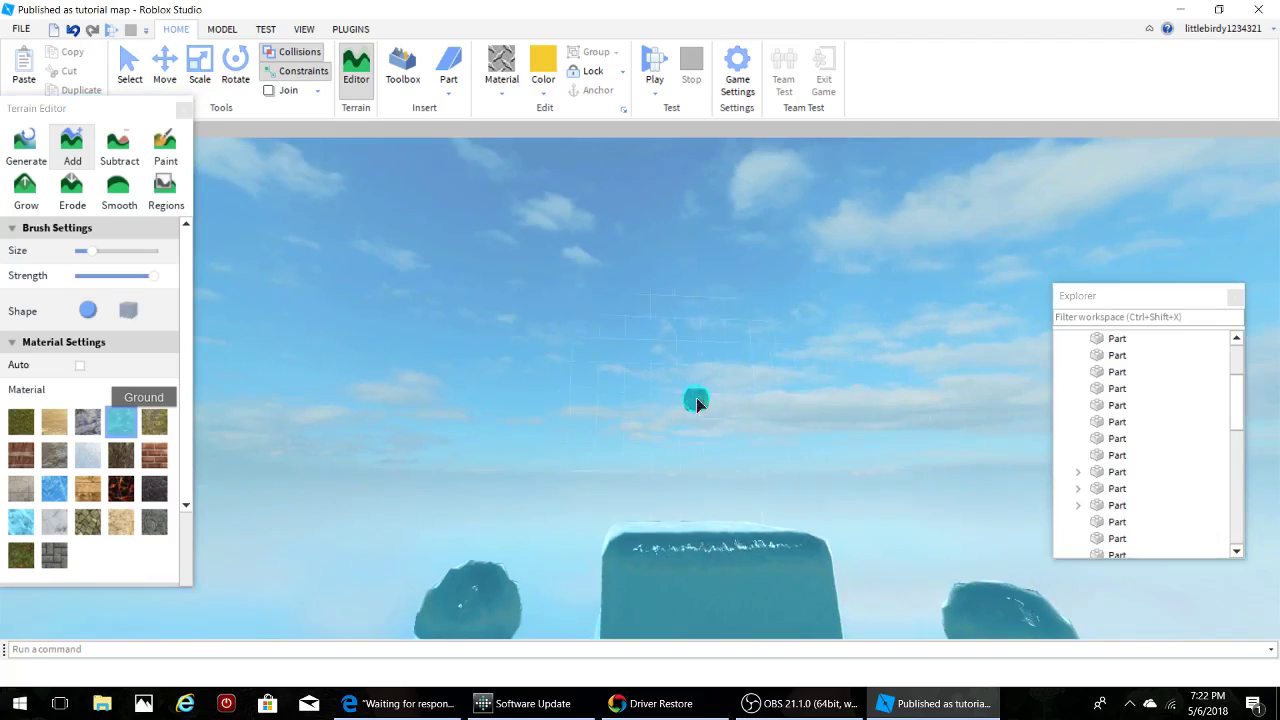
Paint the sand around the base of the water column with Water to form a wide pool
{"action": "right_click_drag", "start_coordinate": [770, 537], "coordinate": [790, 480]}
{"action": "scroll", "coordinate": [798, 495], "scroll_direction": "up", "scroll_amount": 5}
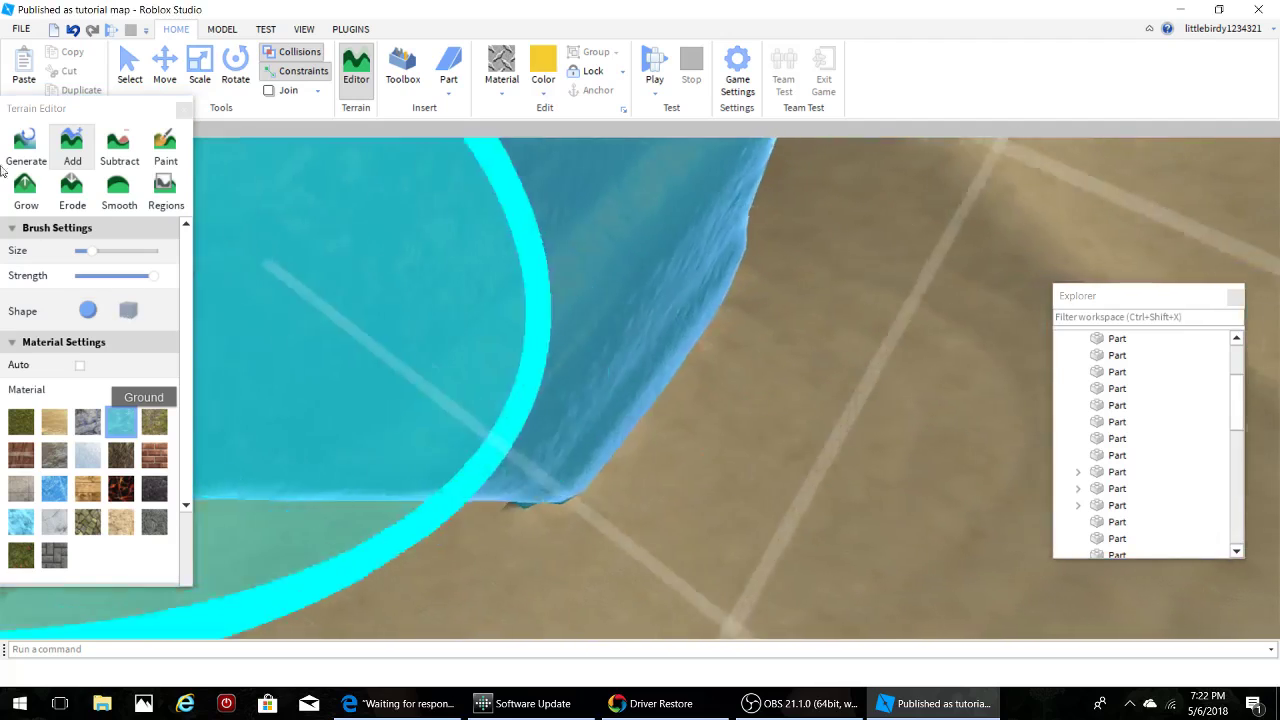
{"action": "left_click", "coordinate": [163, 141]}
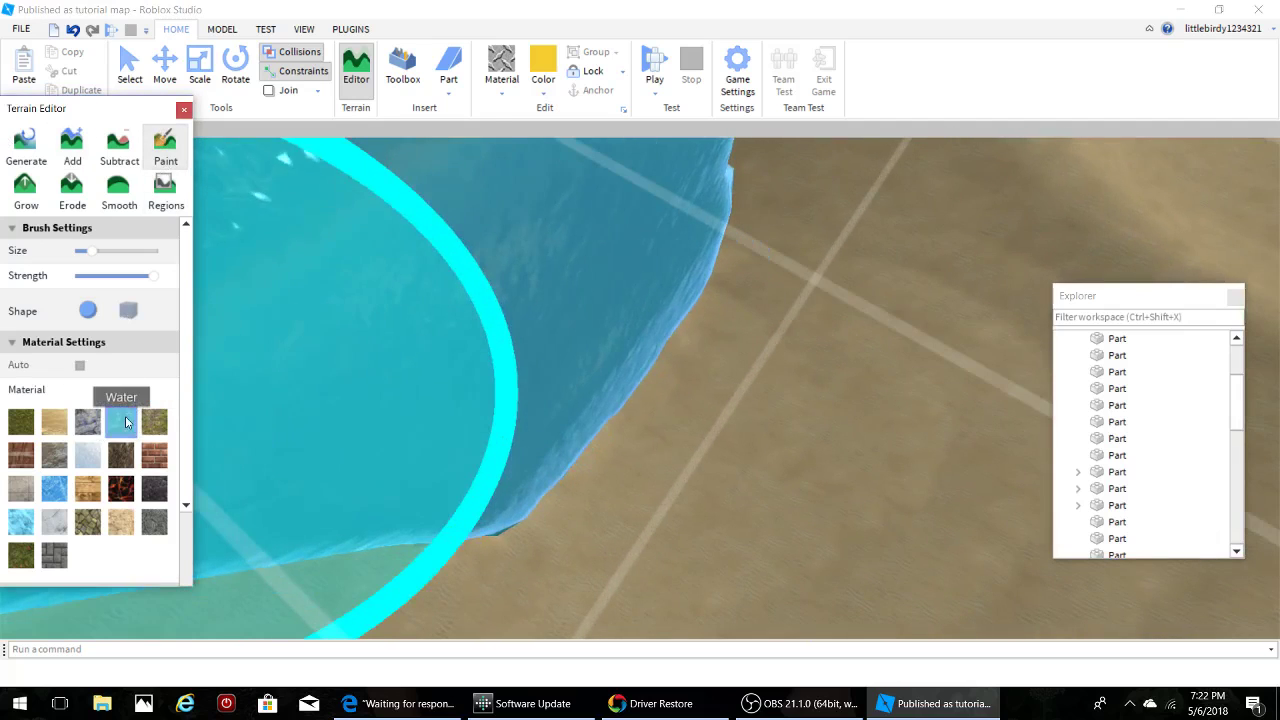
{"action": "scroll", "coordinate": [785, 382], "scroll_direction": "down", "scroll_amount": 5}
{"action": "mouse_move", "coordinate": [785, 382]}
{"action": "left_mouse_down"}
{"action": "mouse_move", "coordinate": [655, 395]}
{"action": "mouse_move", "coordinate": [512, 493]}
{"action": "mouse_move", "coordinate": [755, 255]}
{"action": "mouse_move", "coordinate": [751, 376]}
{"action": "mouse_move", "coordinate": [651, 557]}
{"action": "mouse_move", "coordinate": [952, 343]}
{"action": "mouse_move", "coordinate": [883, 554]}
{"action": "mouse_move", "coordinate": [923, 271]}
{"action": "mouse_move", "coordinate": [877, 451]}
{"action": "left_mouse_up"}
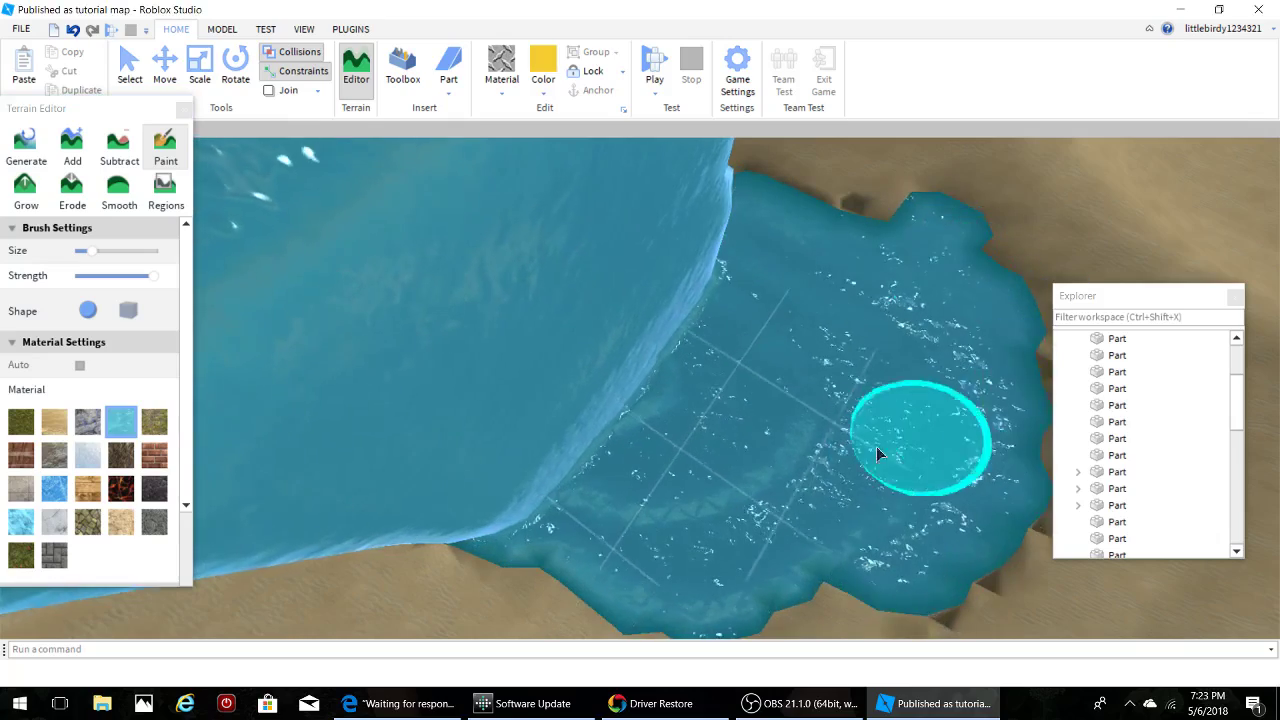
{"action": "mouse_move", "coordinate": [877, 451]}
{"action": "right_mouse_down"}
{"action": "mouse_move", "coordinate": [823, 478]}
{"action": "mouse_move", "coordinate": [806, 508]}
{"action": "right_mouse_up"}
{"action": "mouse_move", "coordinate": [806, 508]}
{"action": "left_mouse_down"}
{"action": "mouse_move", "coordinate": [694, 529]}
{"action": "mouse_move", "coordinate": [976, 522]}
{"action": "mouse_move", "coordinate": [950, 487]}
{"action": "mouse_move", "coordinate": [973, 356]}
{"action": "mouse_move", "coordinate": [929, 206]}
{"action": "mouse_move", "coordinate": [997, 359]}
{"action": "left_mouse_up"}
Enable Ignore Water and paint the small sand strip in the pool with the Leafy Grass material
{"action": "mouse_move", "coordinate": [997, 359]}
{"action": "right_mouse_down"}
{"action": "mouse_move", "coordinate": [999, 311]}
{"action": "mouse_move", "coordinate": [997, 359]}
{"action": "mouse_move", "coordinate": [757, 484]}
{"action": "mouse_move", "coordinate": [766, 492]}
{"action": "right_mouse_up"}
{"action": "scroll", "coordinate": [762, 489], "scroll_direction": "down", "scroll_amount": 5}
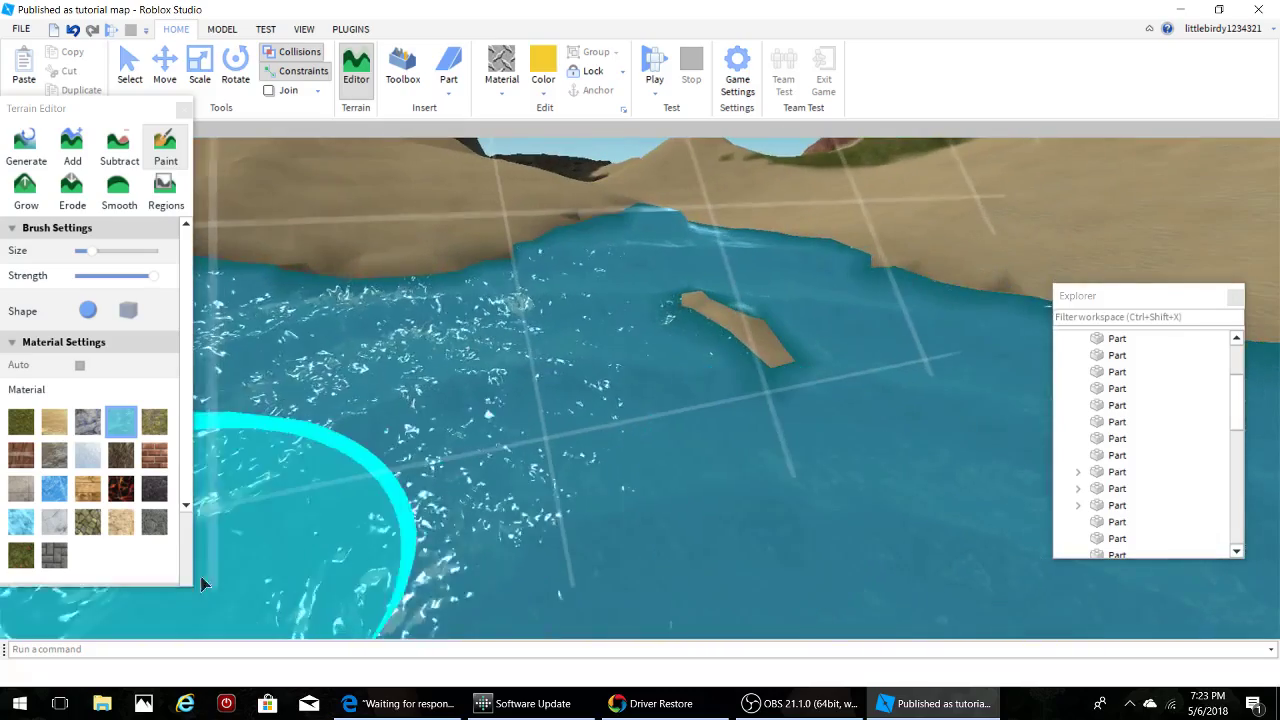
{"action": "scroll", "coordinate": [118, 515], "scroll_direction": "down", "scroll_amount": 2}
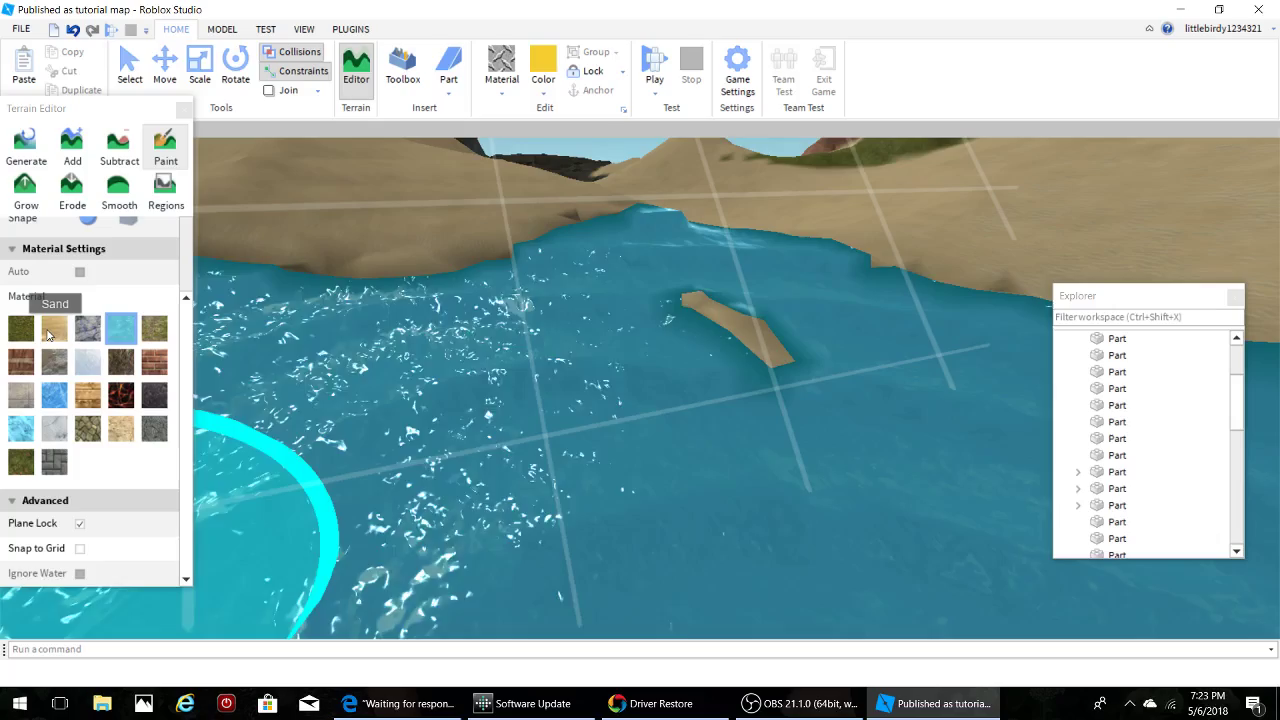
{"action": "left_click", "coordinate": [21, 461]}
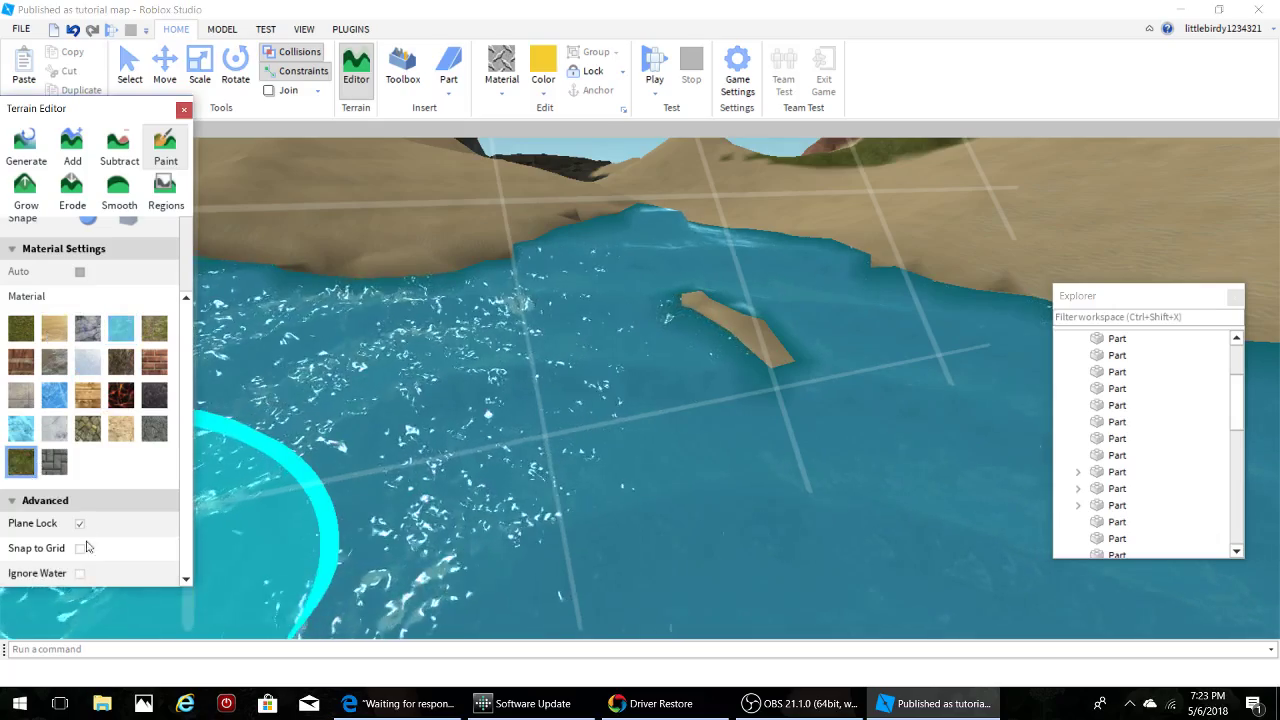
{"action": "left_click", "coordinate": [80, 573]}
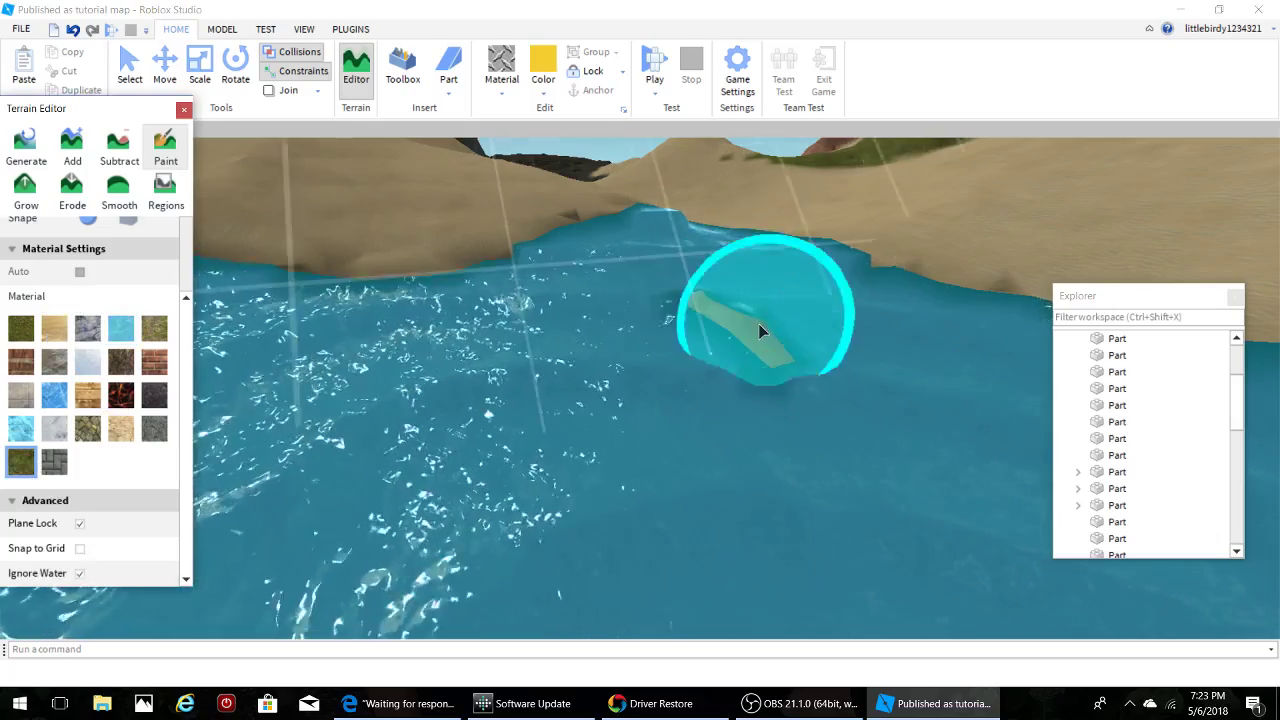
{"action": "left_click_drag", "start_coordinate": [759, 325], "coordinate": [692, 295]}
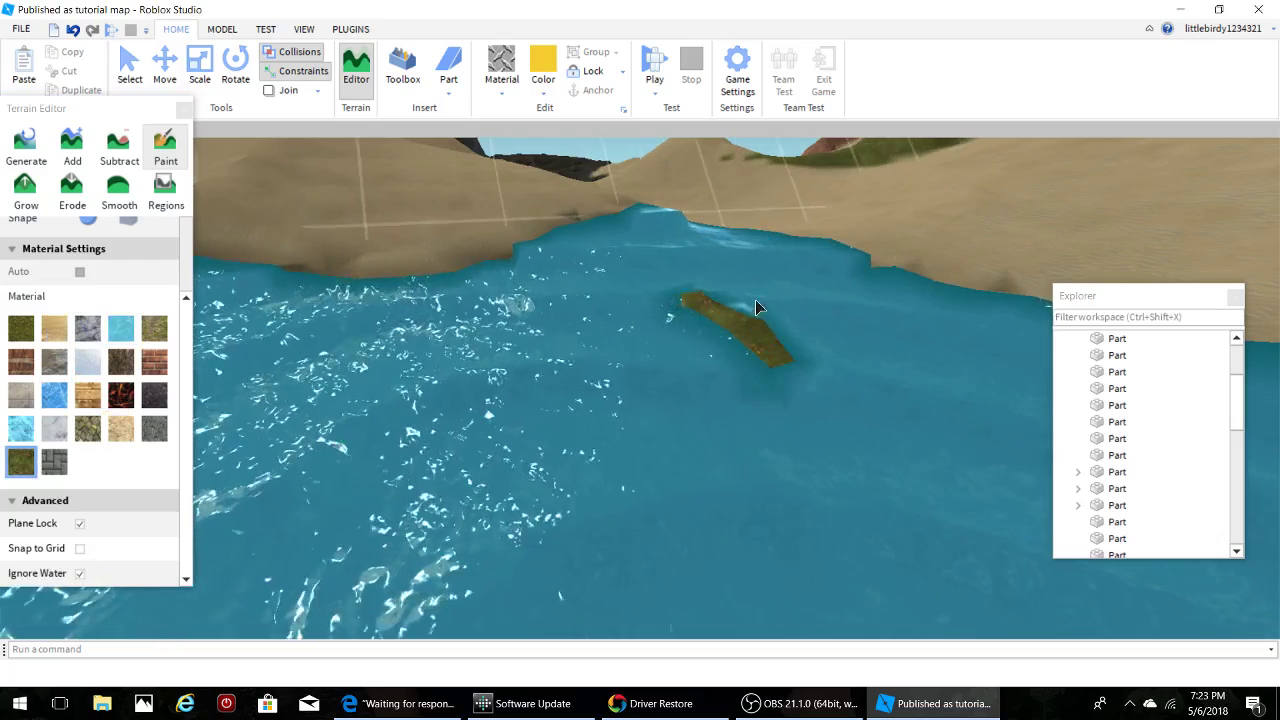
{"action": "mouse_move", "coordinate": [897, 193]}
{"action": "right_mouse_down"}
{"action": "mouse_move", "coordinate": [985, 200]}
{"action": "mouse_move", "coordinate": [905, 195]}
{"action": "right_mouse_up"}
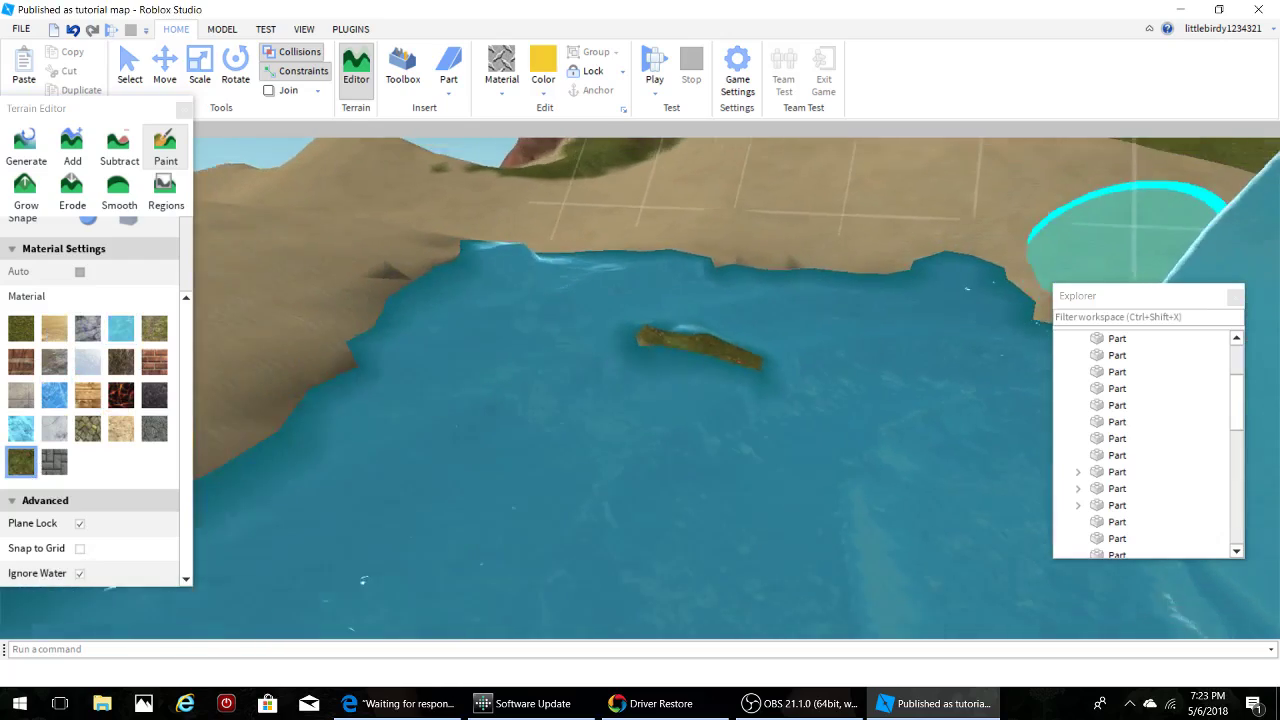